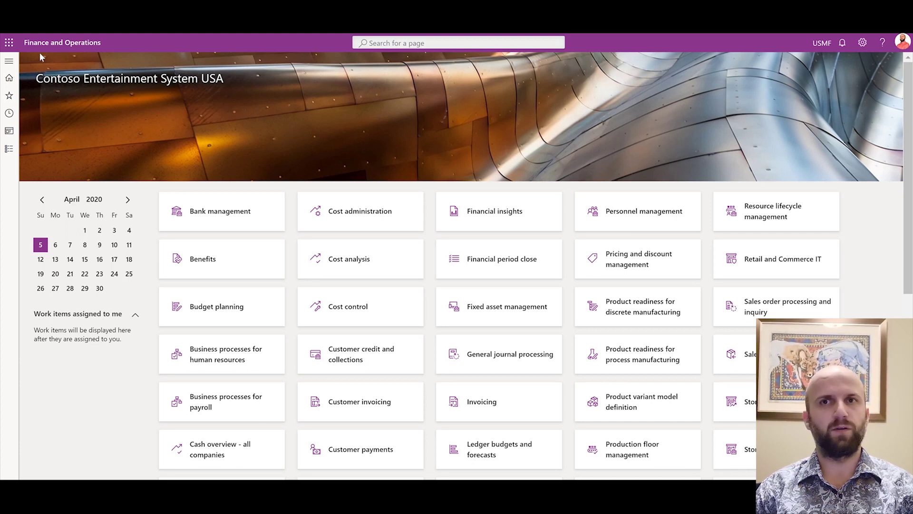
Step: Review the credit management checkpoints for Confirmation and Picking list in the Credit section of the Credit and collections parameters
left_click(13, 64)
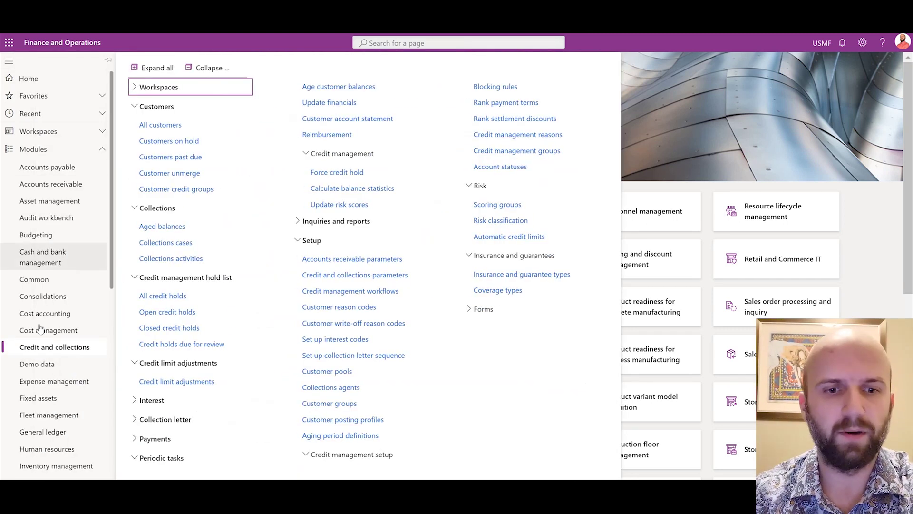
left_click(348, 279)
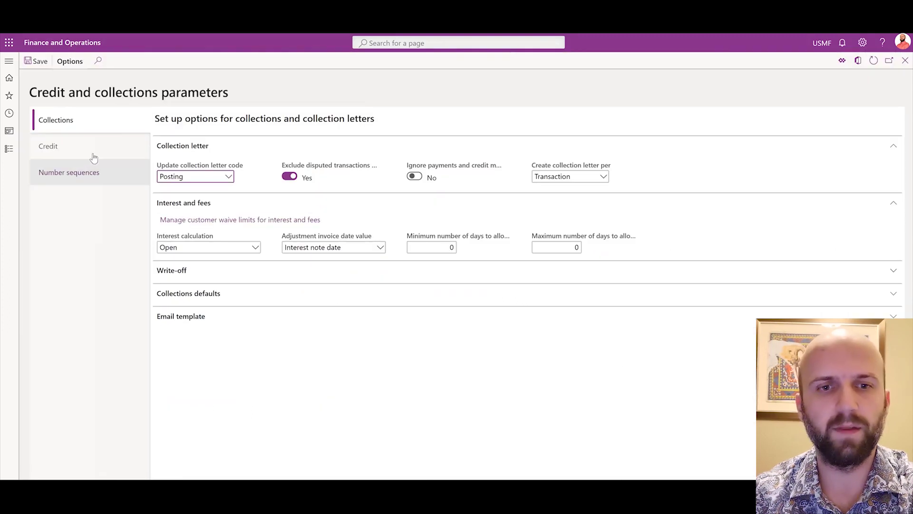
left_click(92, 150)
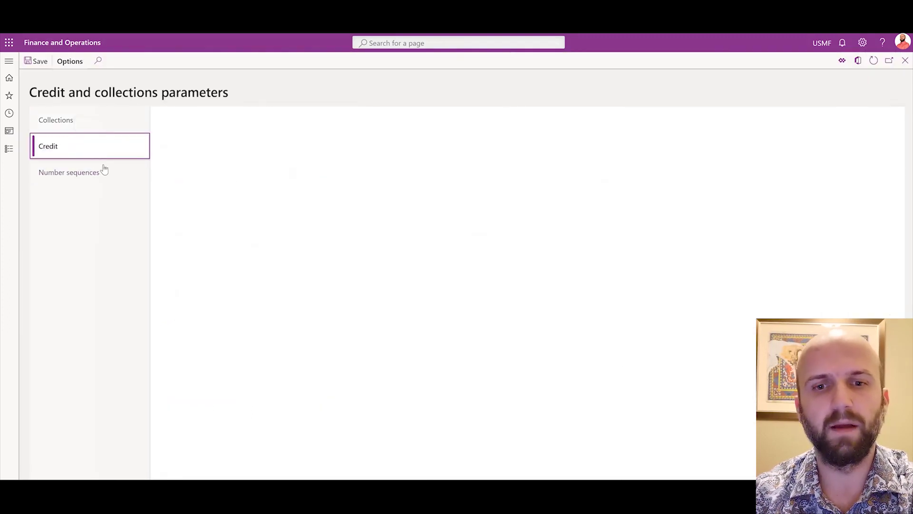
left_click(189, 261)
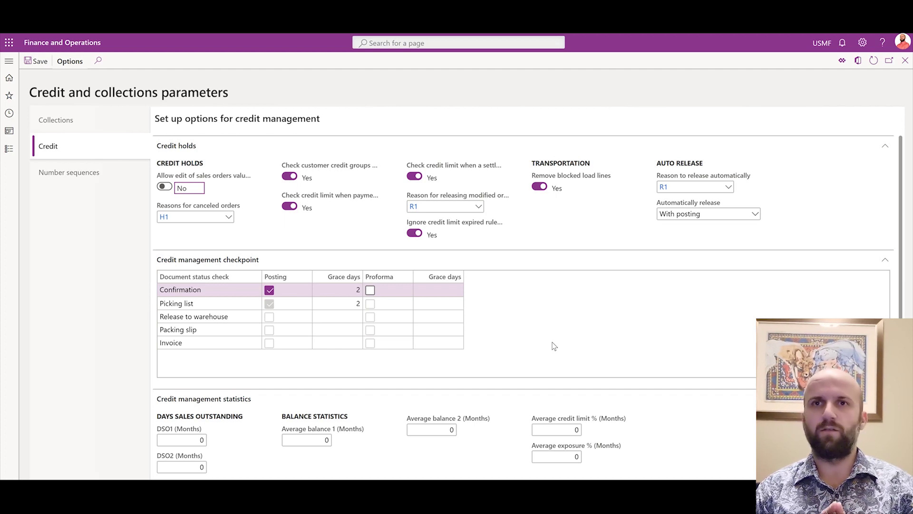
left_click(207, 303)
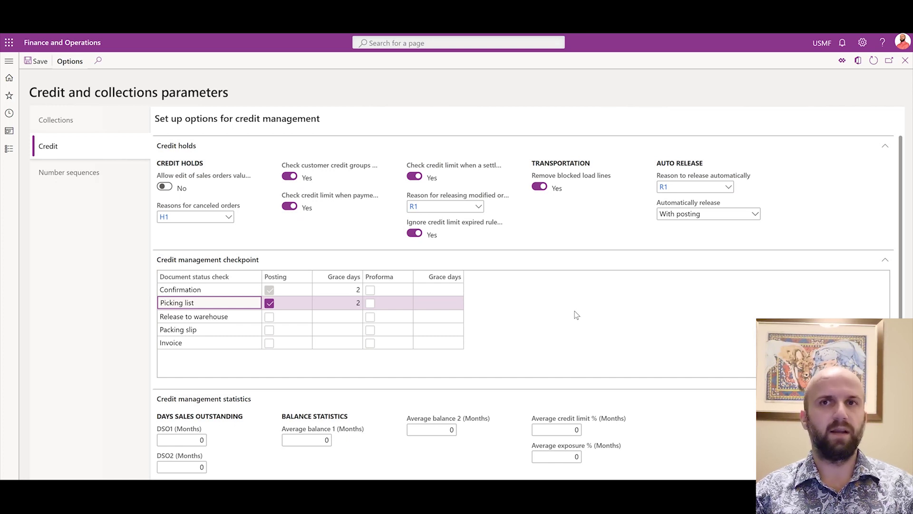
Step: Add a credit limit expired blocking rule in Credit and collections with account code All
left_click(9, 61)
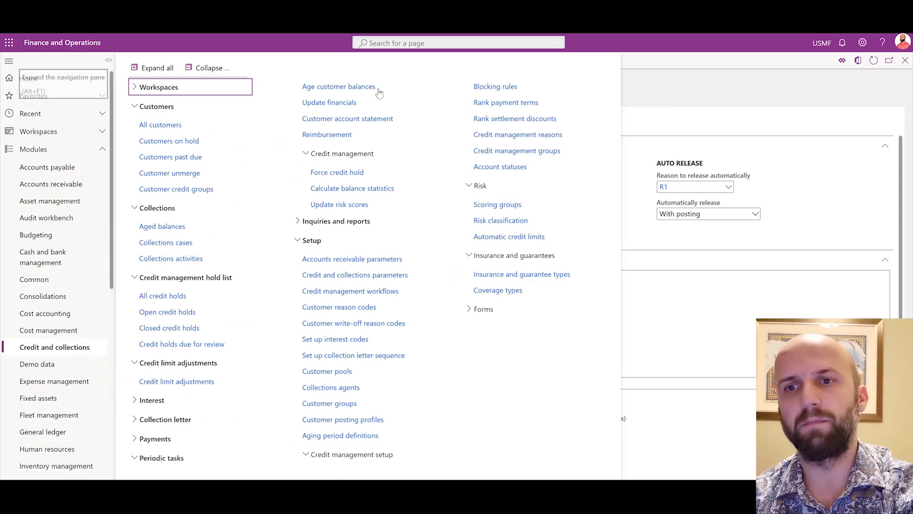
left_click(519, 90)
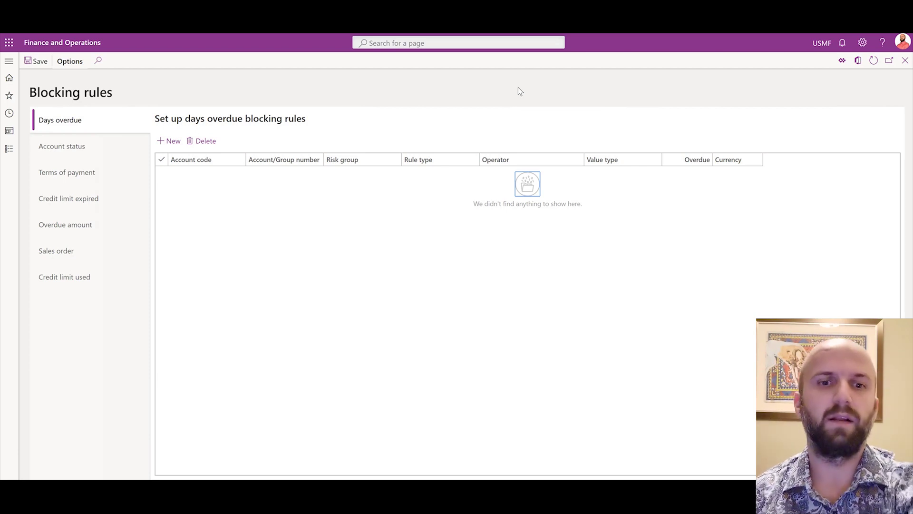
left_click(99, 200)
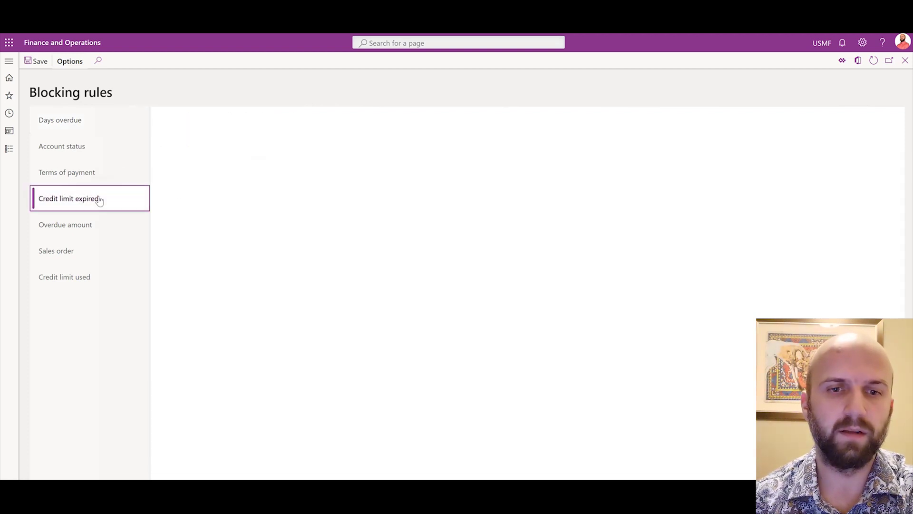
left_click(170, 141)
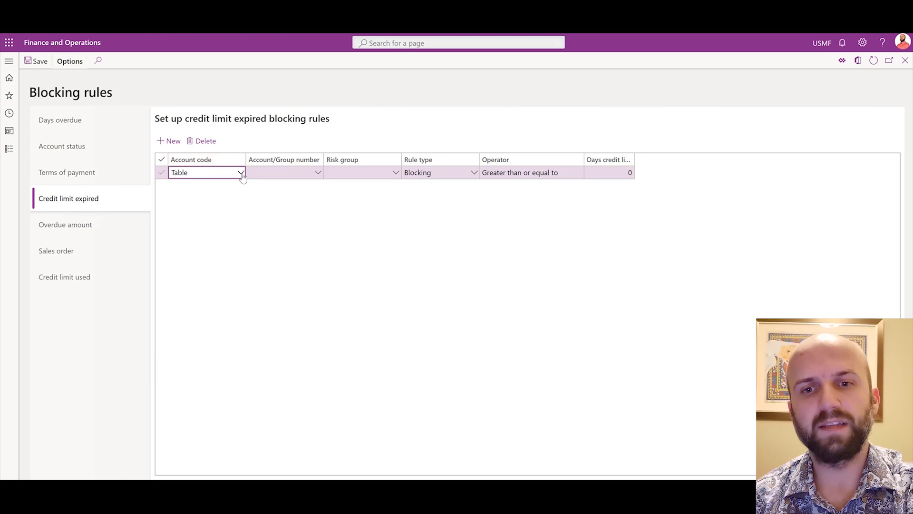
left_click(241, 174)
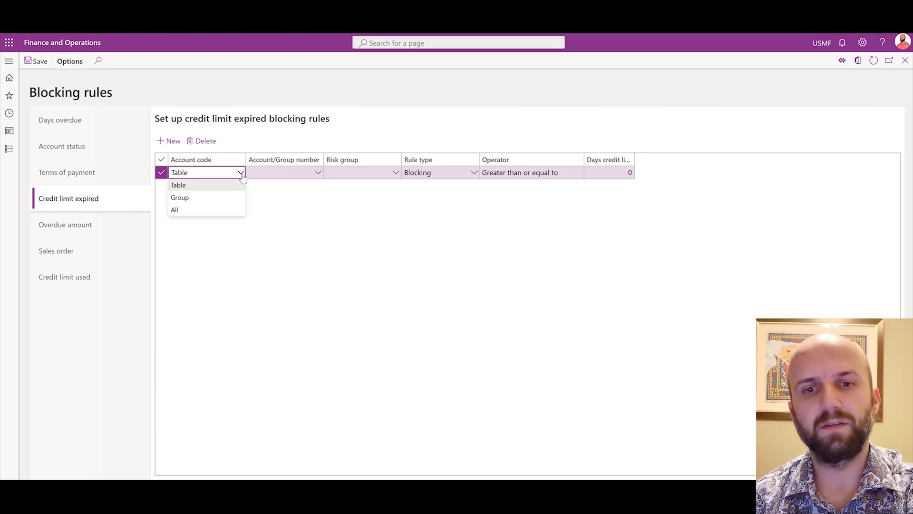
left_click(212, 210)
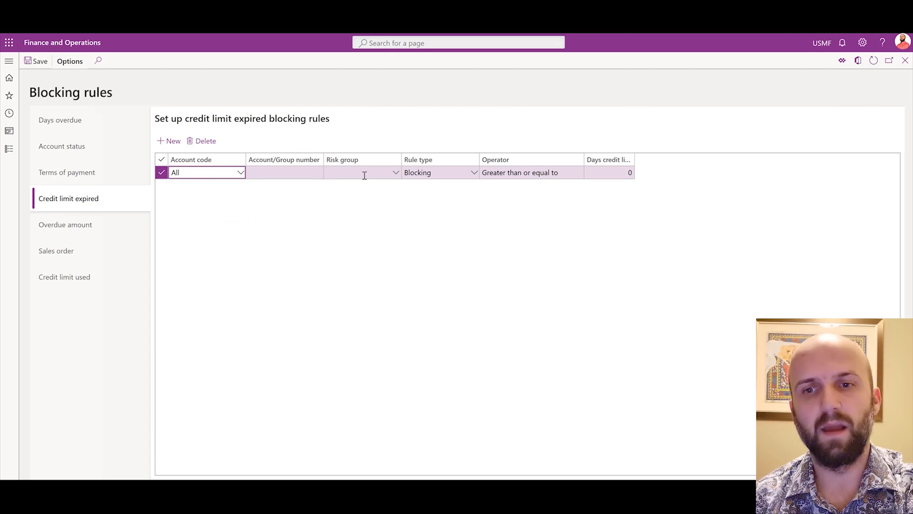
Step: Set the blocking rule's risk group to High and its credit limit days value to 10, and save the rule
left_click(396, 175)
left_click(396, 174)
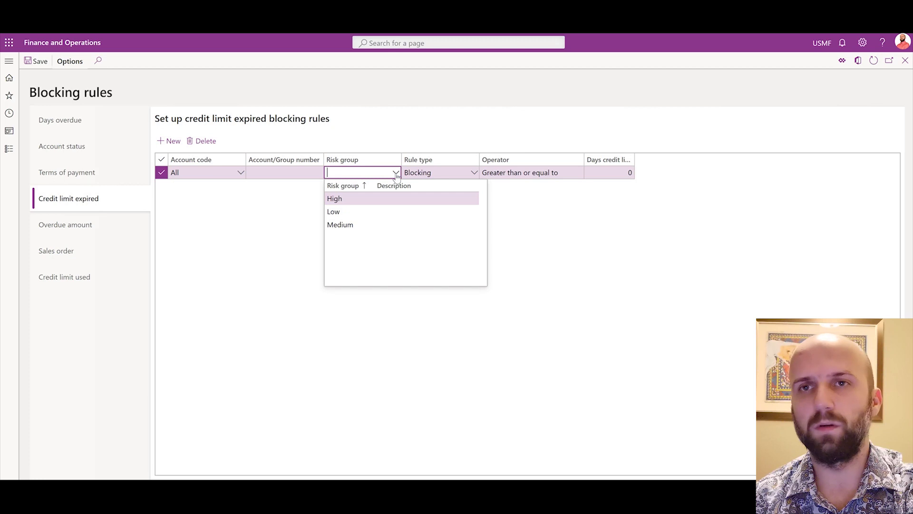
left_click(367, 199)
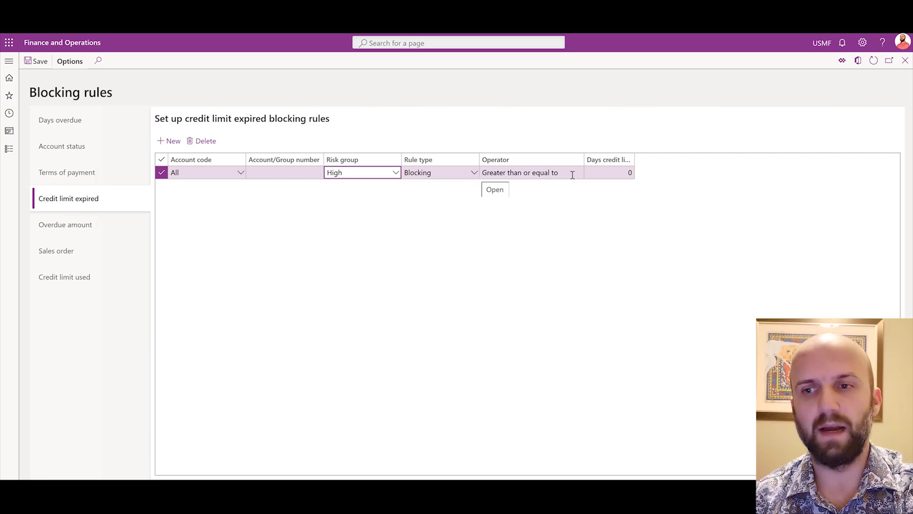
left_click(595, 174)
left_click_drag(595, 174, 653, 177)
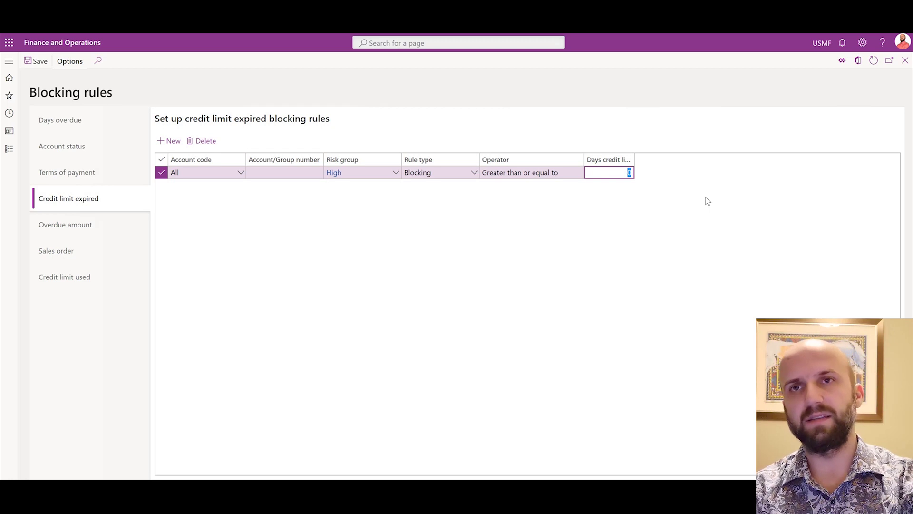
type("10")
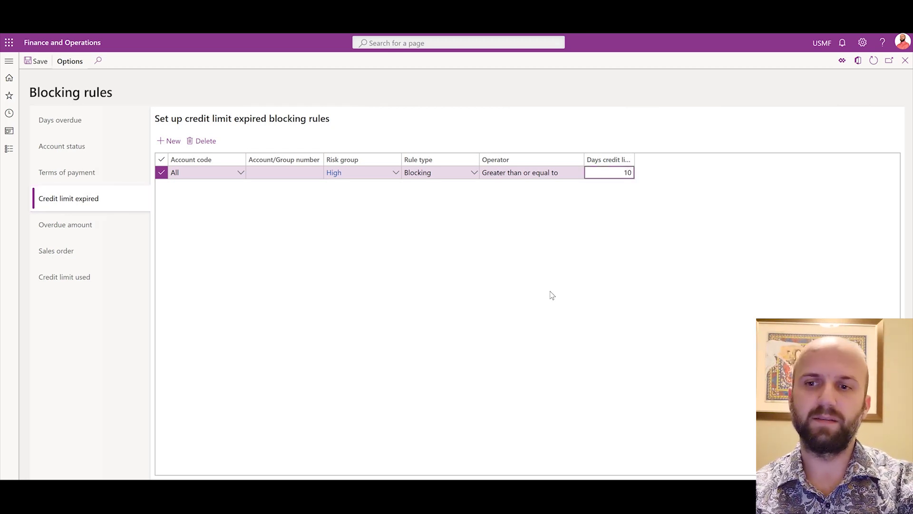
left_click(551, 295)
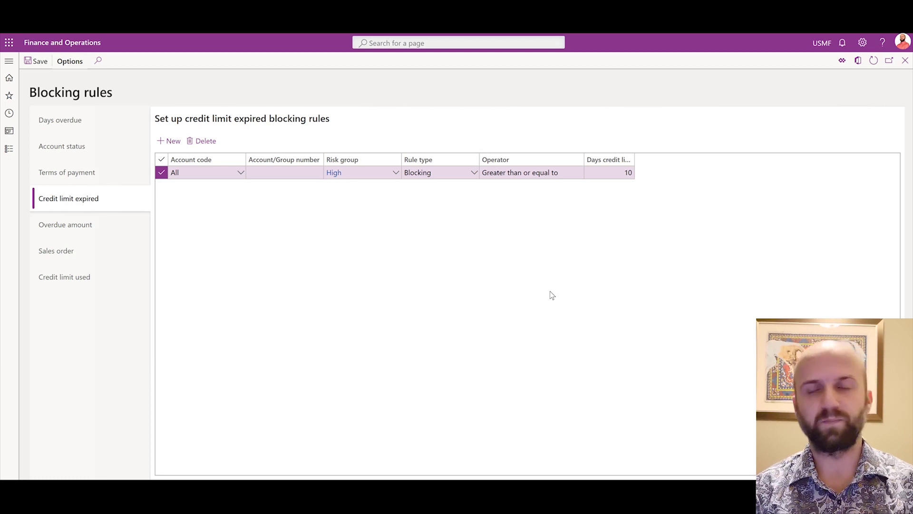
left_click(36, 61)
Step: Open the Turtle Wholesales customer record from the Credit and collections list of all customers for editing
left_click(9, 78)
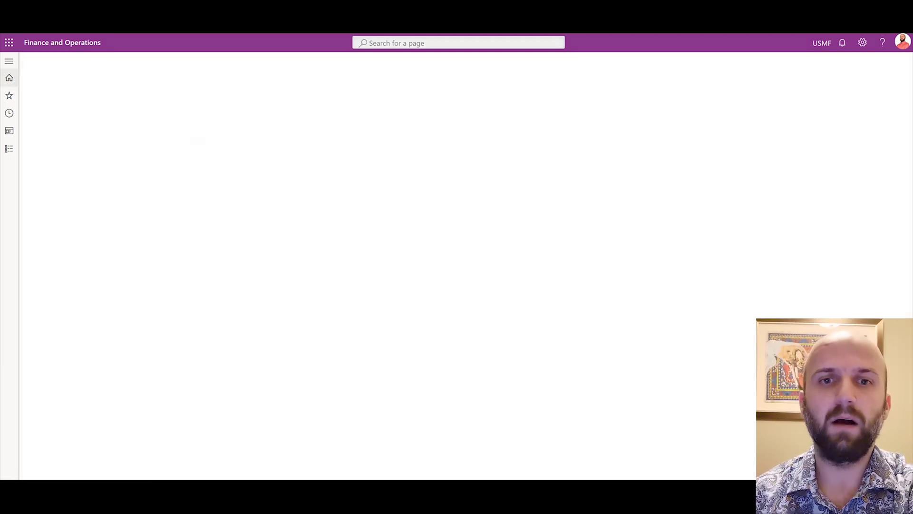
left_click(8, 62)
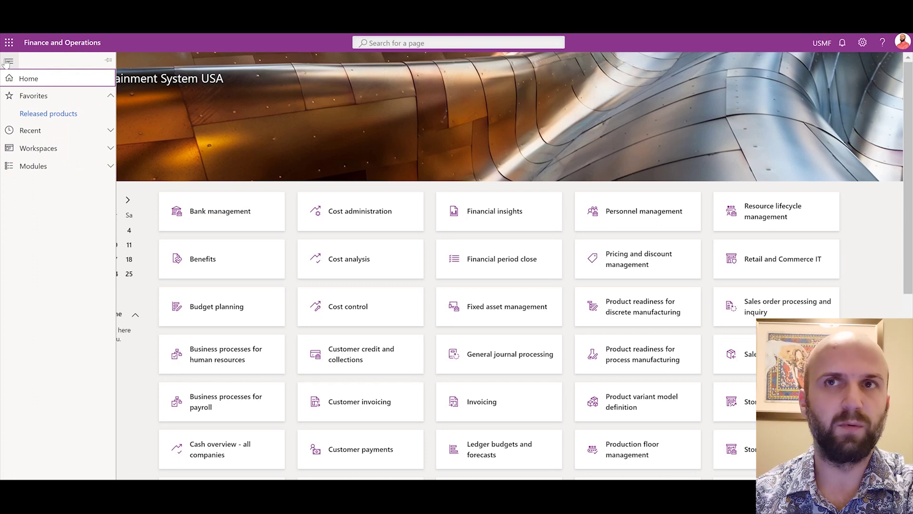
left_click(34, 149)
left_click(54, 347)
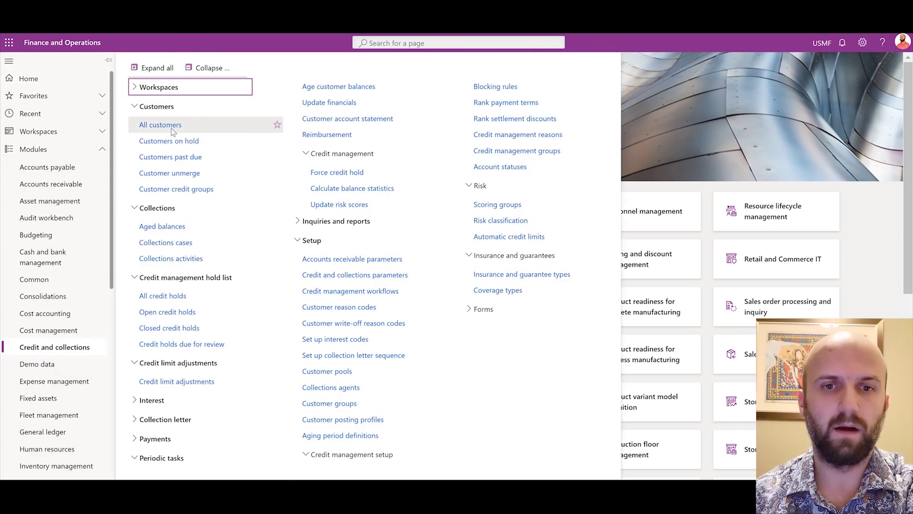
left_click(170, 126)
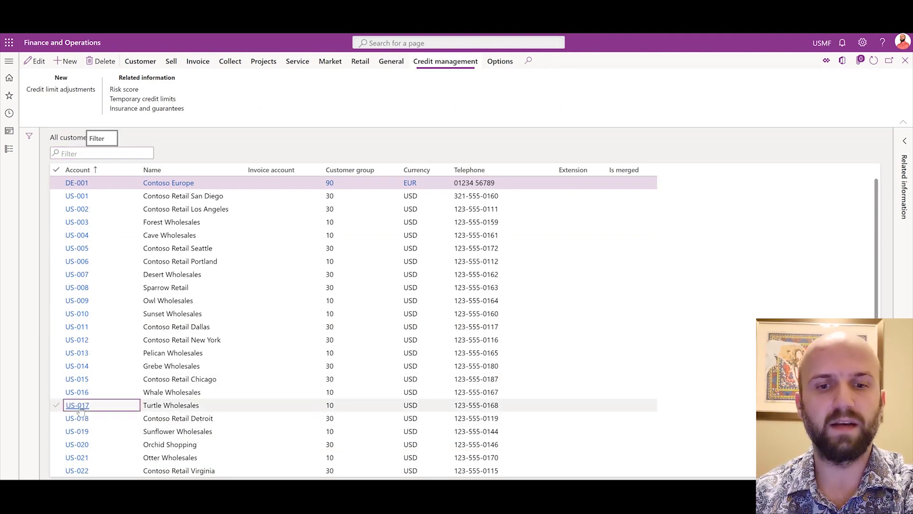
left_click(80, 410)
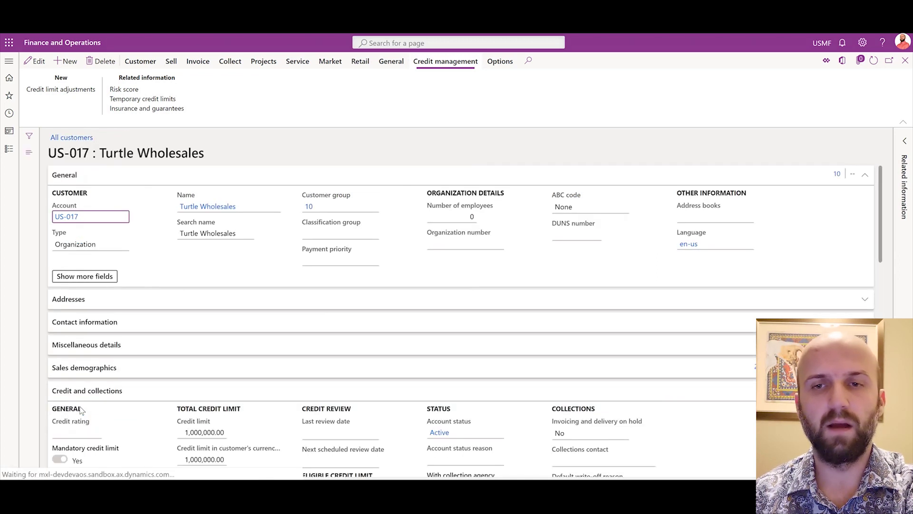
left_click(42, 63)
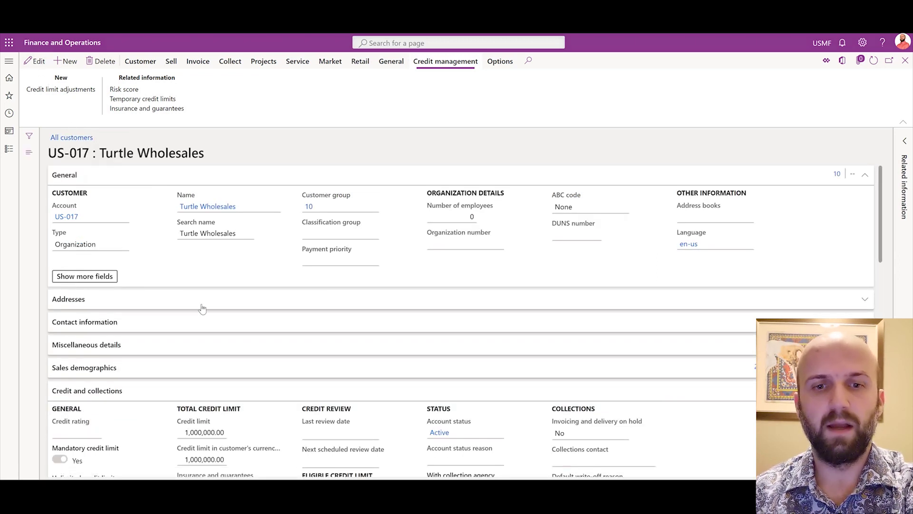
Step: Set Turtle Wholesales' credit limit expiration date to 3/1/2020 and save the customer record
scroll(202, 310, "down", 2)
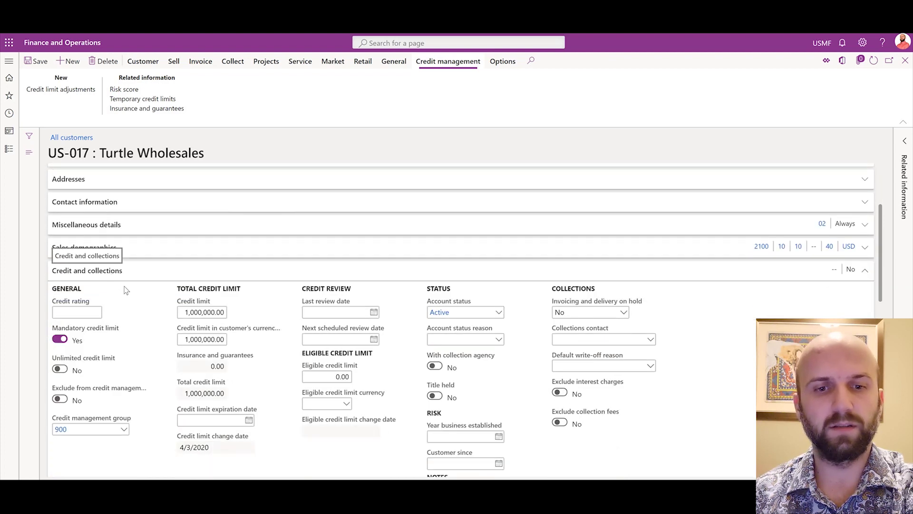
left_click(220, 420)
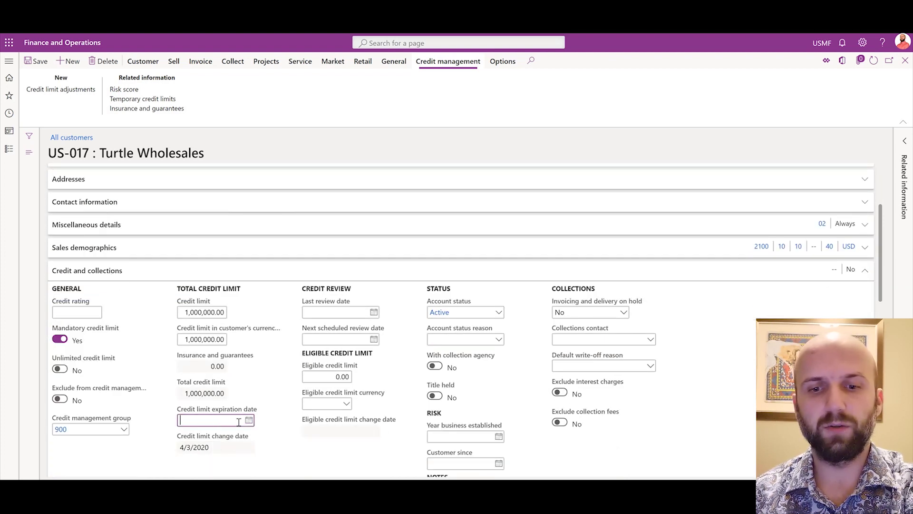
left_click(185, 312)
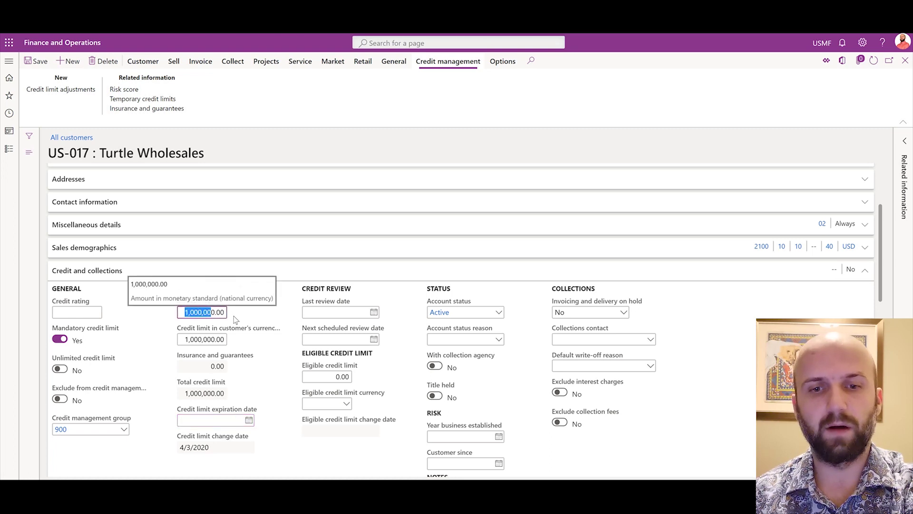
left_click(247, 422)
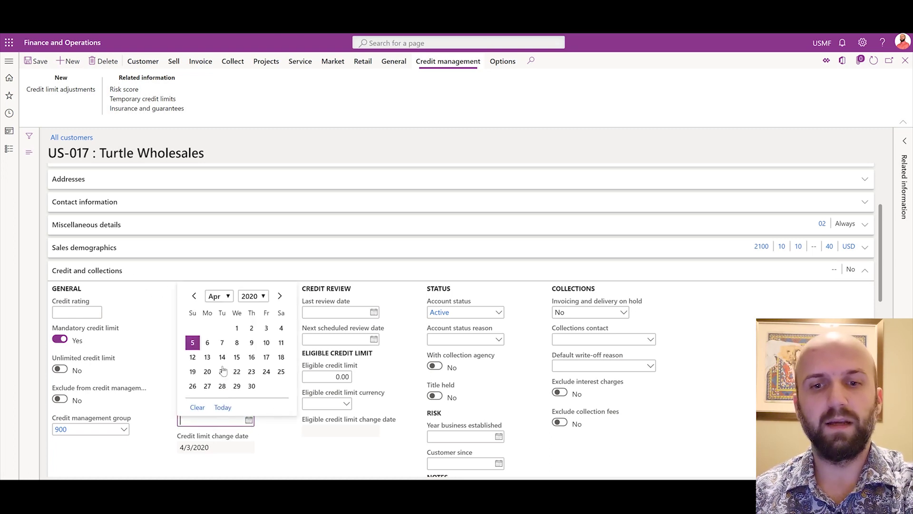
left_click(194, 296)
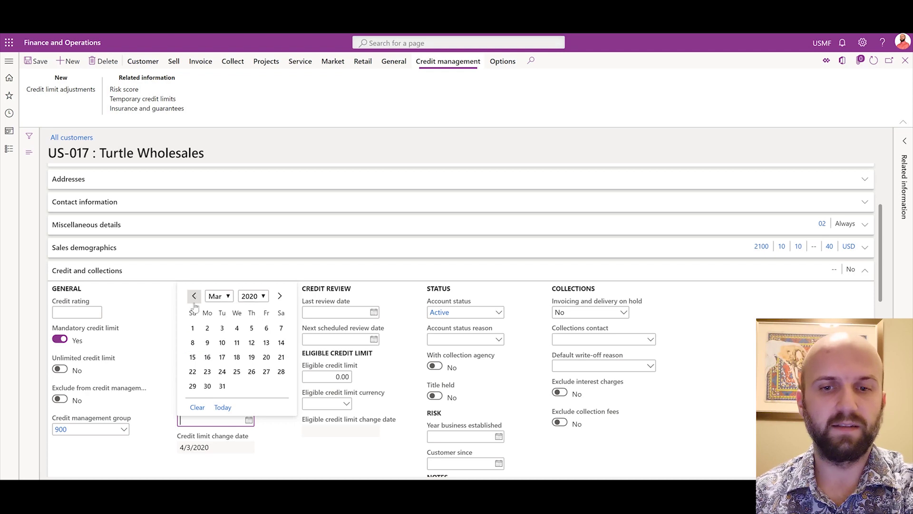
left_click(192, 328)
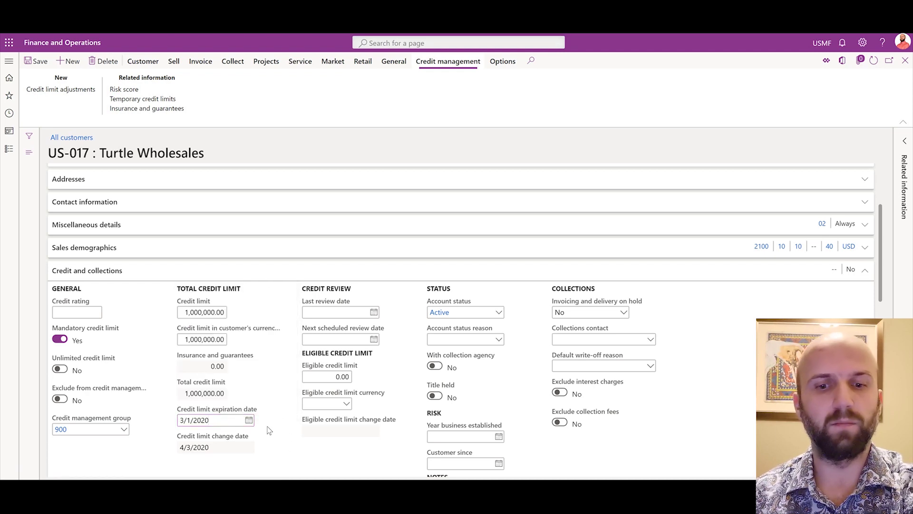
left_click(35, 61)
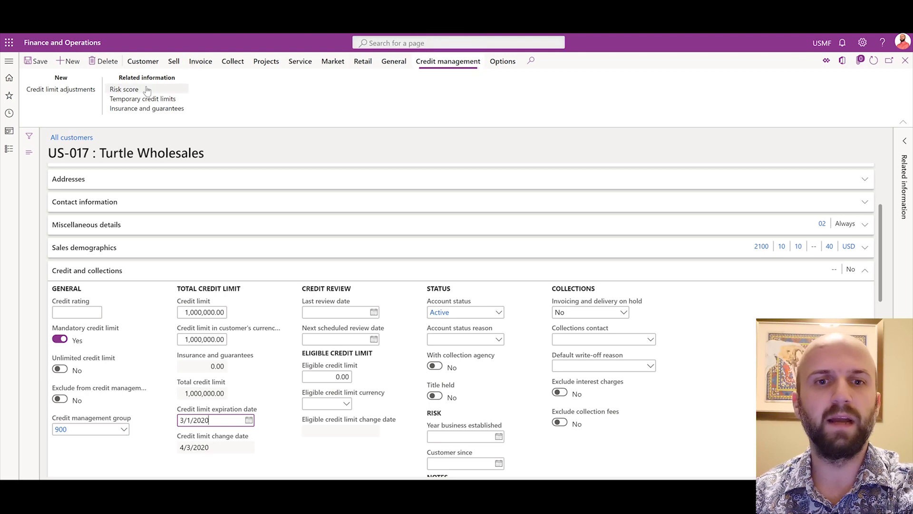
Step: Examine Turtle Wholesales' risk score, risk group and the risk contributions of scoring groups Def and Def2
left_click(125, 89)
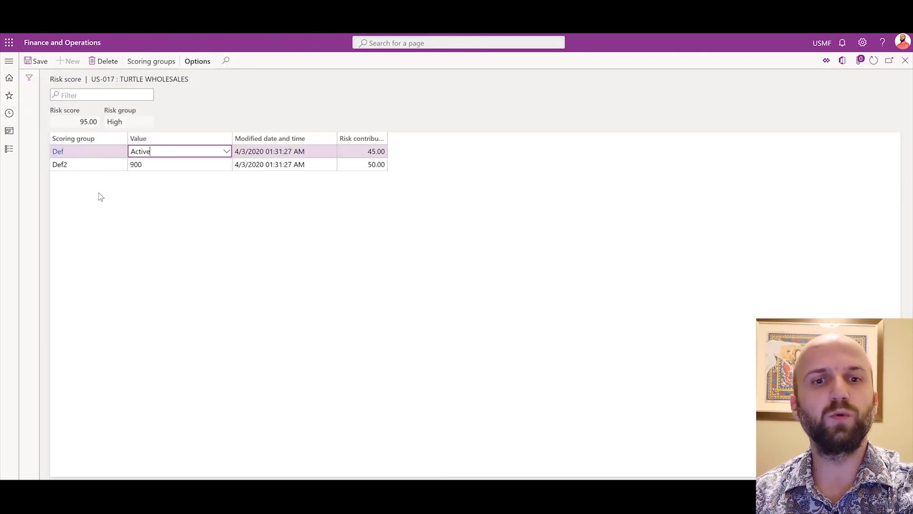
left_click(366, 152)
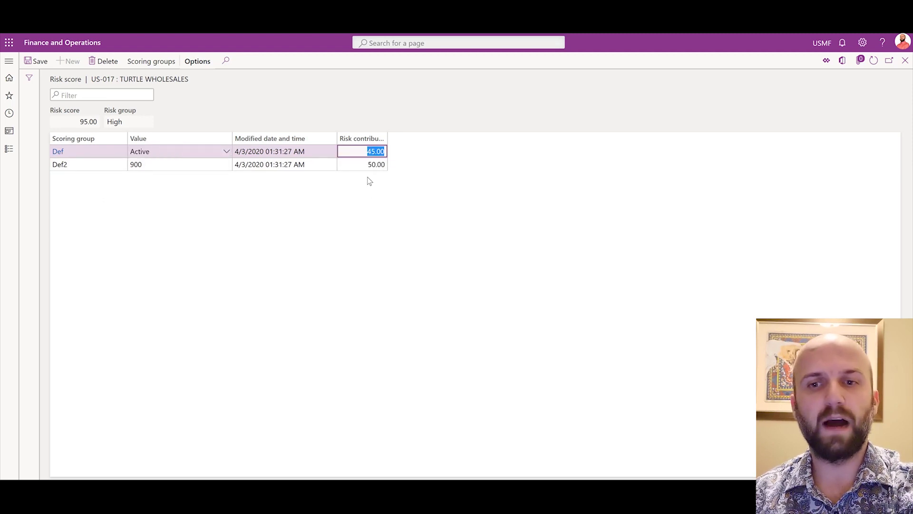
left_click(365, 165)
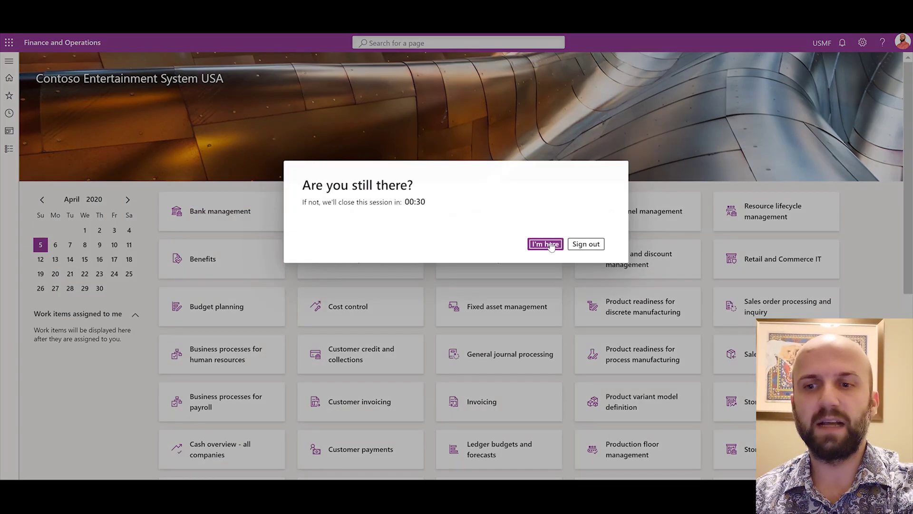
Step: Examine the High risk group's score range in the Credit and collections risk classification against Turtle Wholesales' risk score
left_click(551, 244)
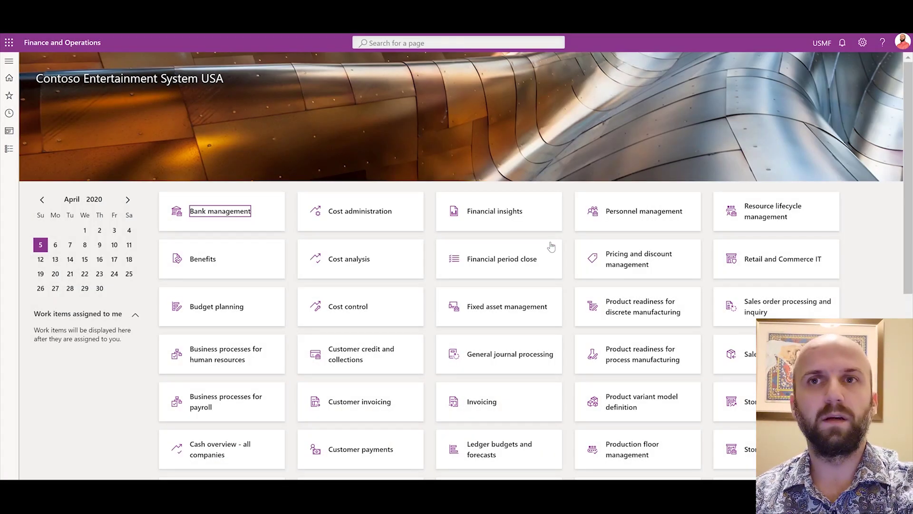
left_click(7, 62)
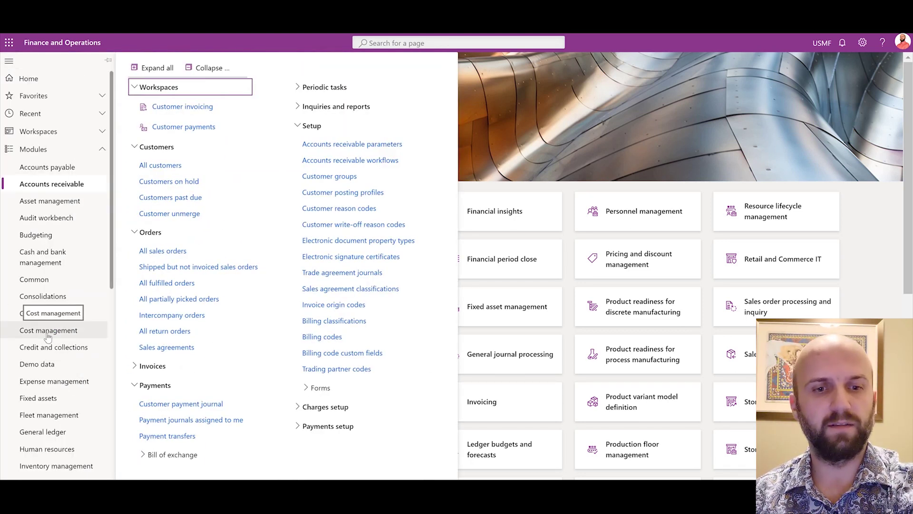
left_click(53, 347)
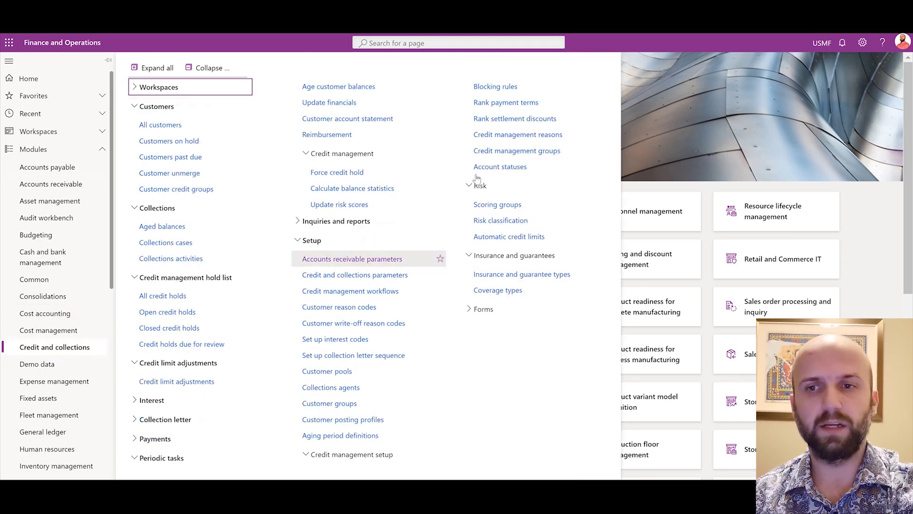
left_click(512, 223)
left_click(77, 150)
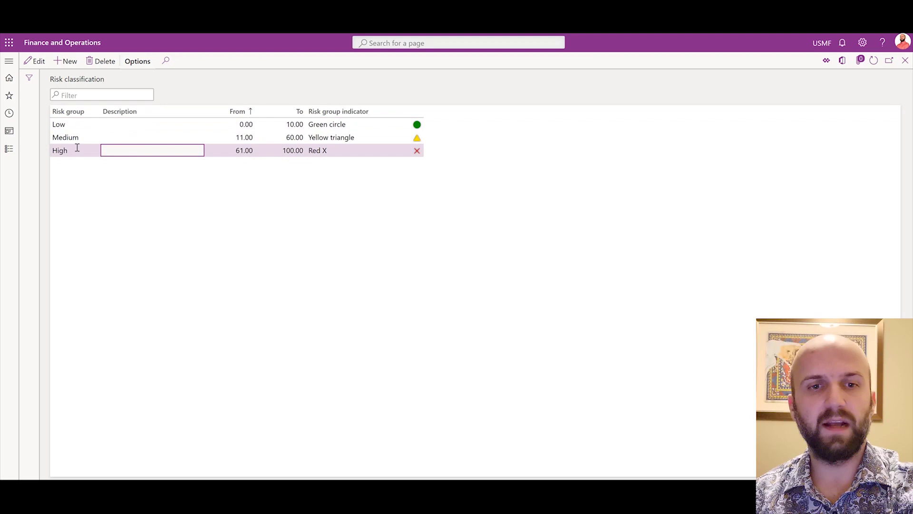
left_click(235, 152)
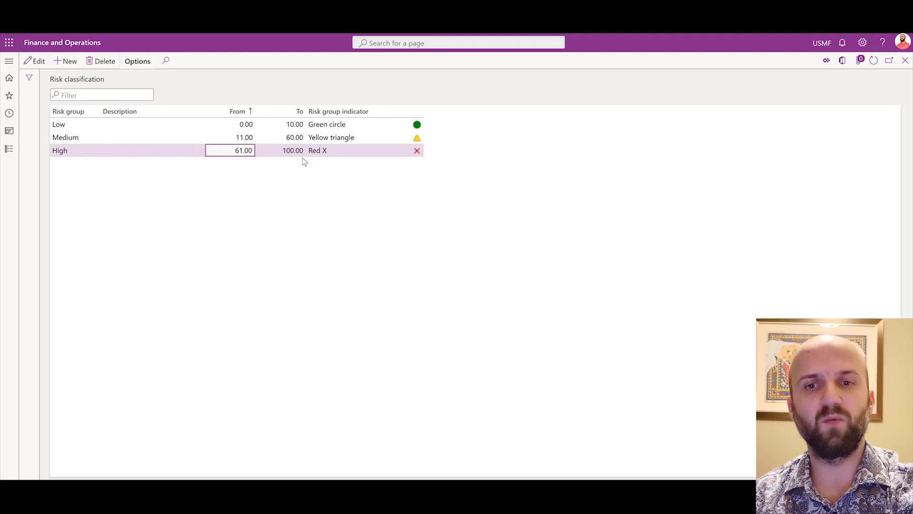
left_click(58, 151)
double_click(58, 151)
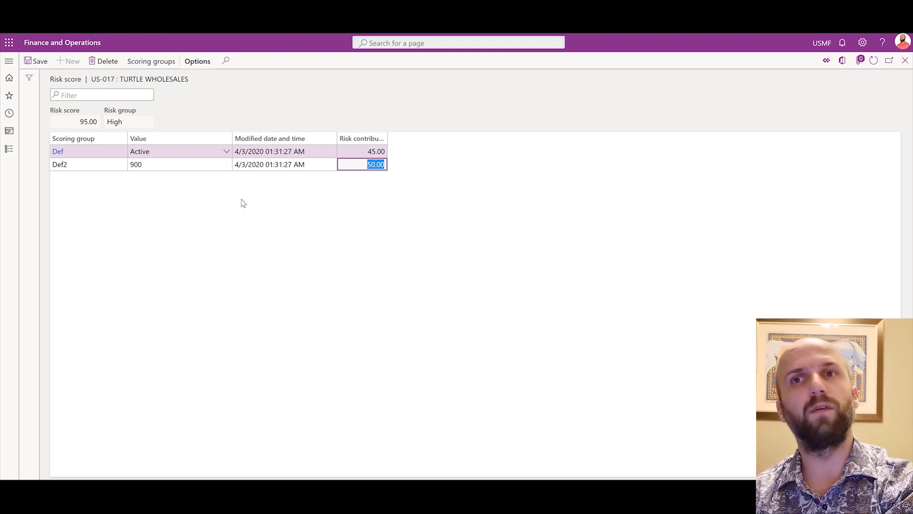
left_click(904, 61)
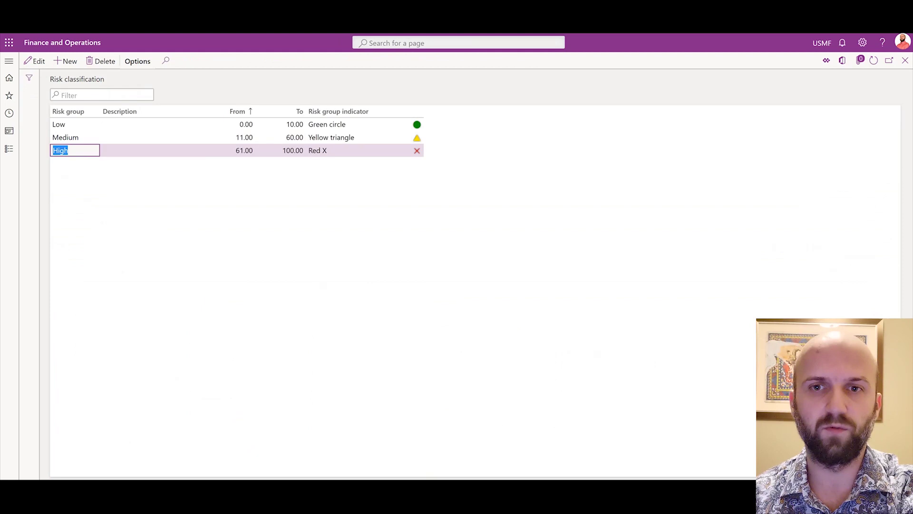
Step: Create a new sales order for the customer account of Turtle Wholesales from the list of all sales orders
left_click(9, 60)
left_click(169, 251)
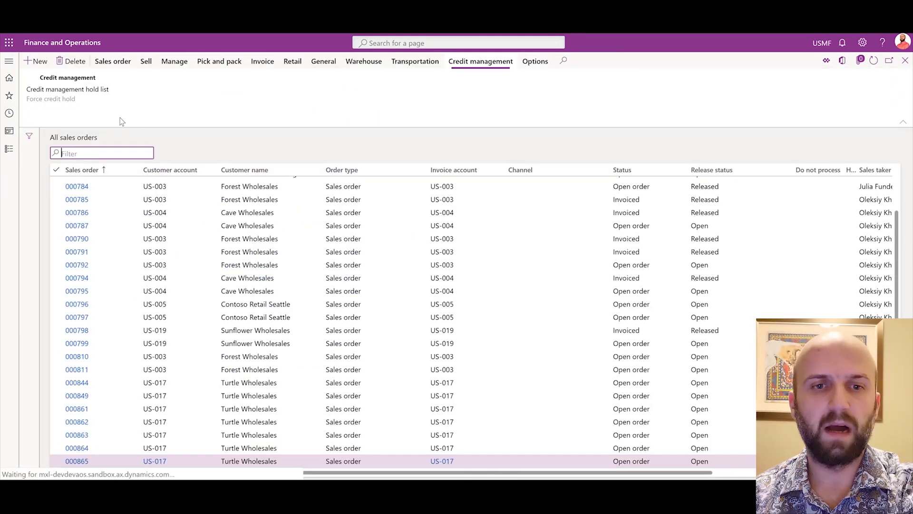
left_click(43, 65)
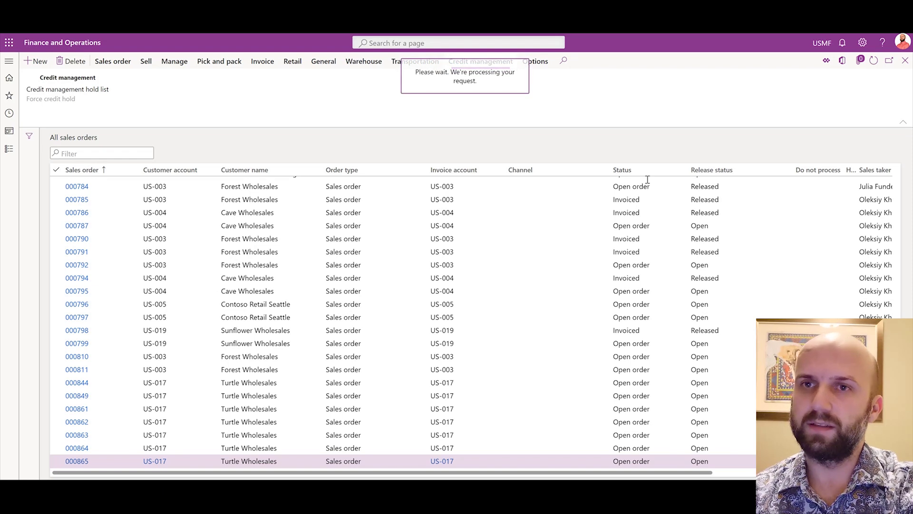
type("us-017")
key("Tab")
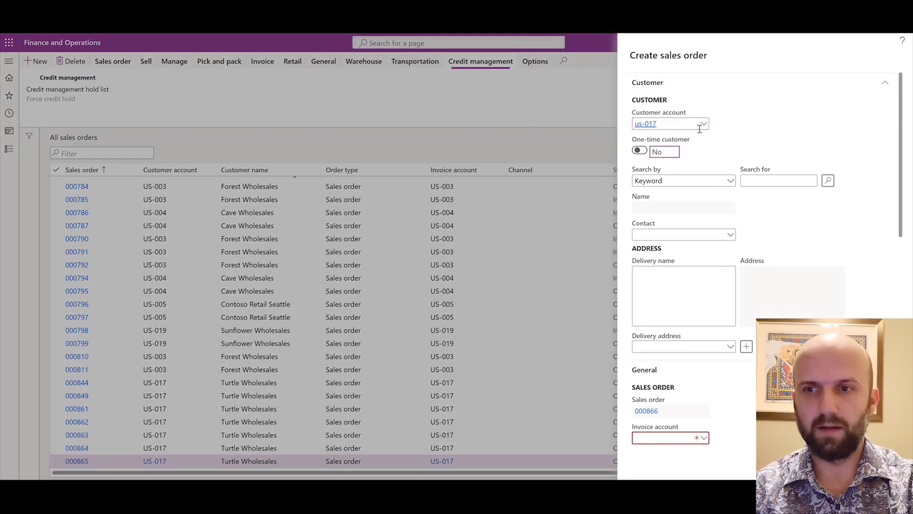
scroll(700, 129, "down", 5)
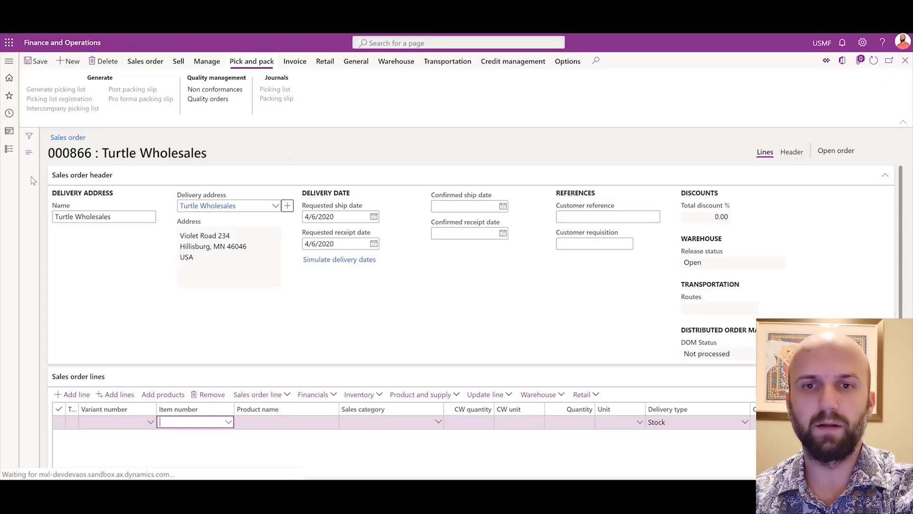
Step: Enter item 1000 on the sales order's first line, check its unit price, and save the order
type("1")
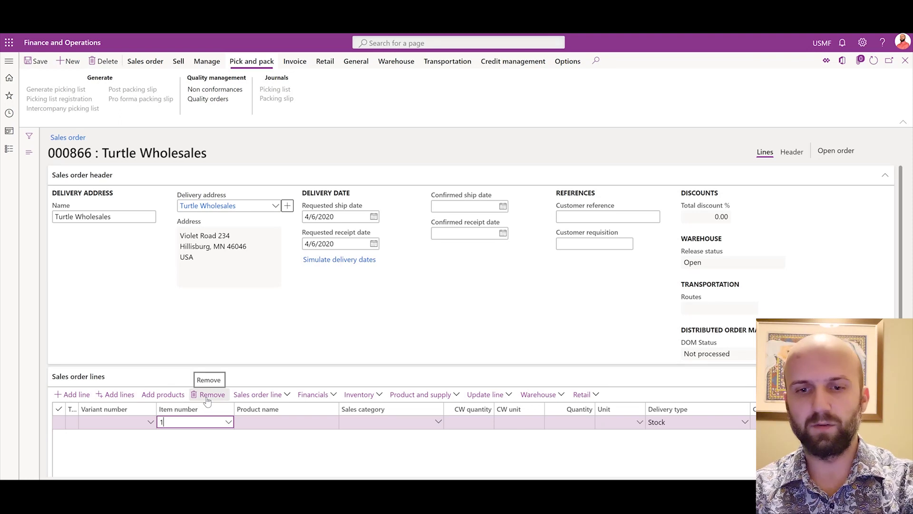
type("000")
key("Tab")
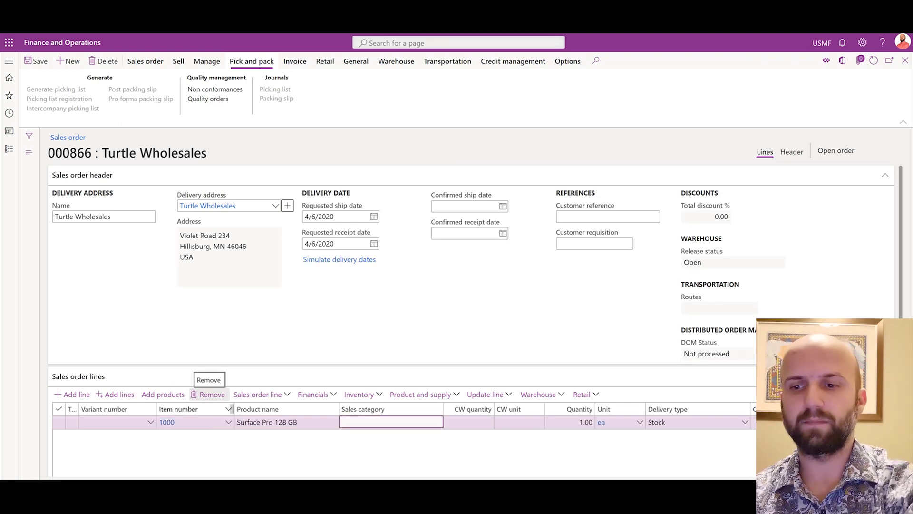
left_click(265, 432)
scroll(264, 432, "down", 1)
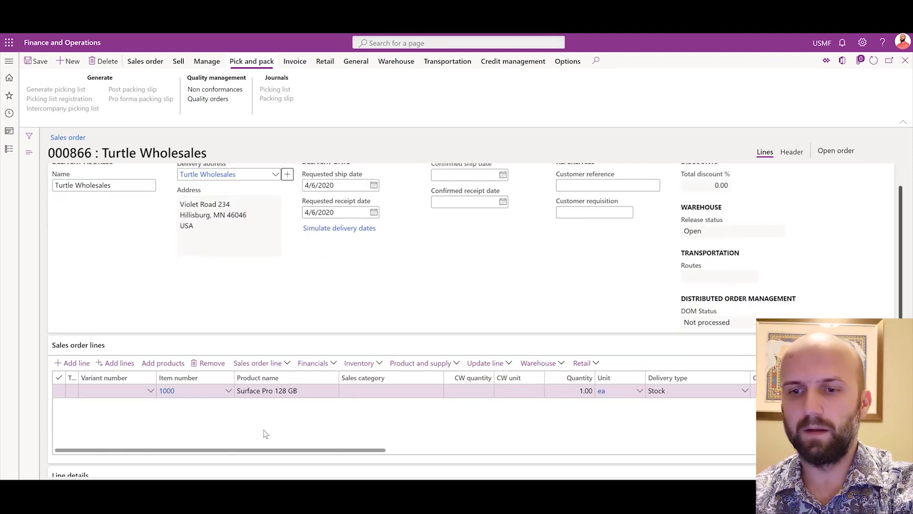
left_click_drag(319, 434, 447, 436)
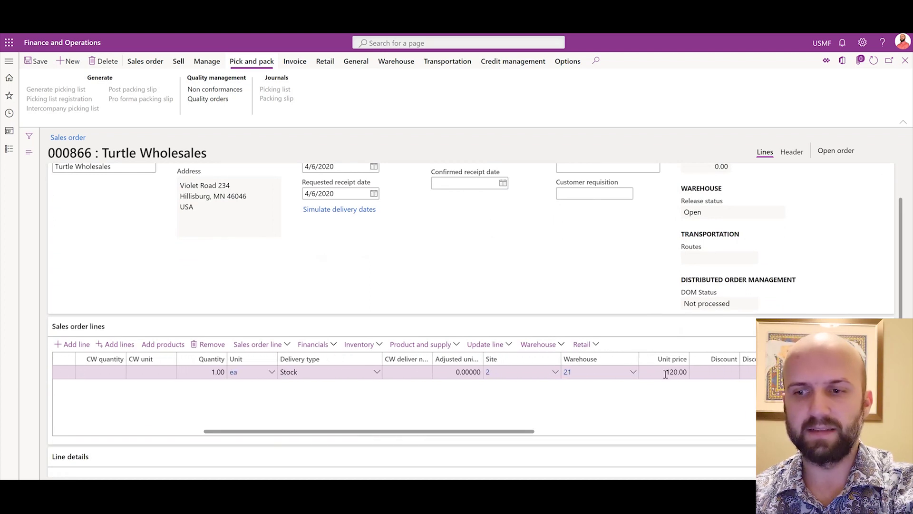
left_click(33, 65)
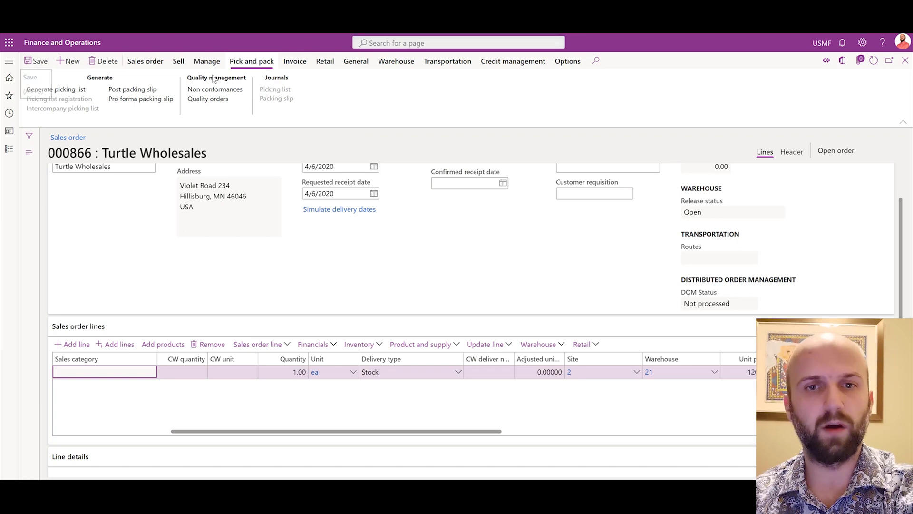
Step: Try to confirm the Turtle Wholesales sales order, posting the confirmation without printing it
left_click(178, 61)
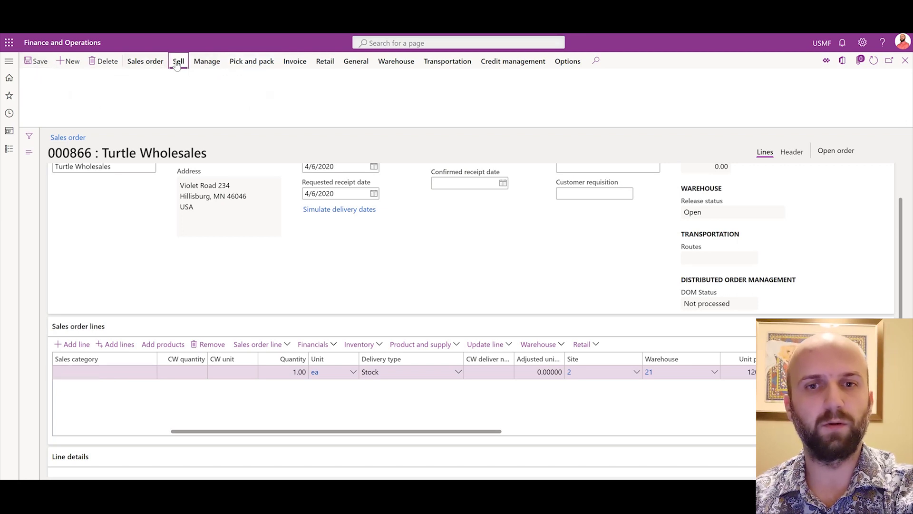
left_click(459, 91)
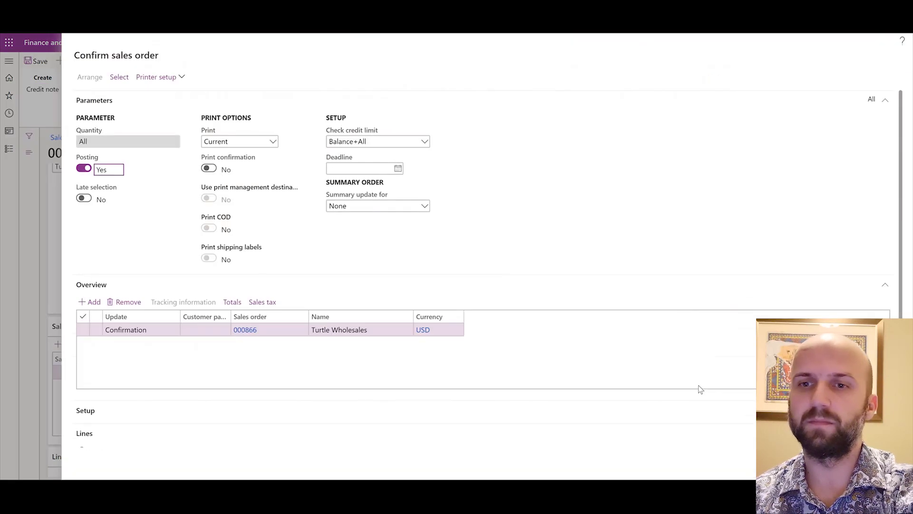
left_click(846, 463)
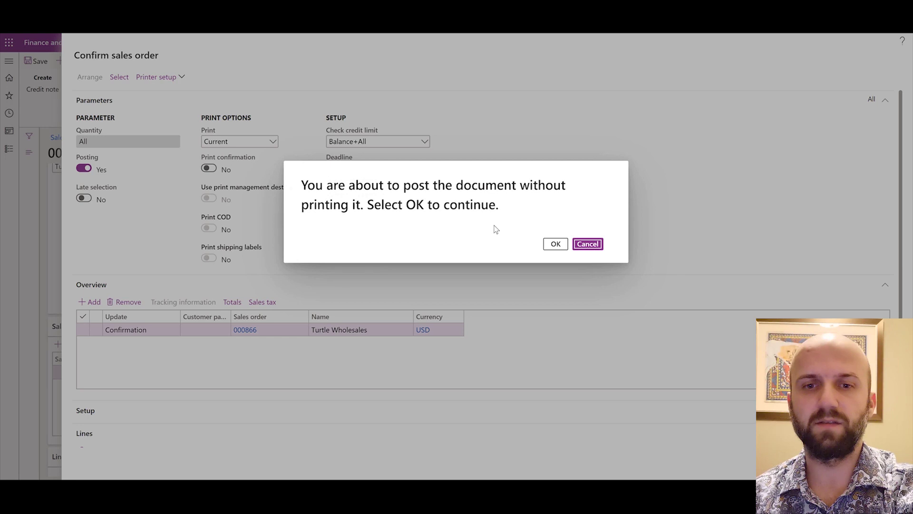
left_click(562, 246)
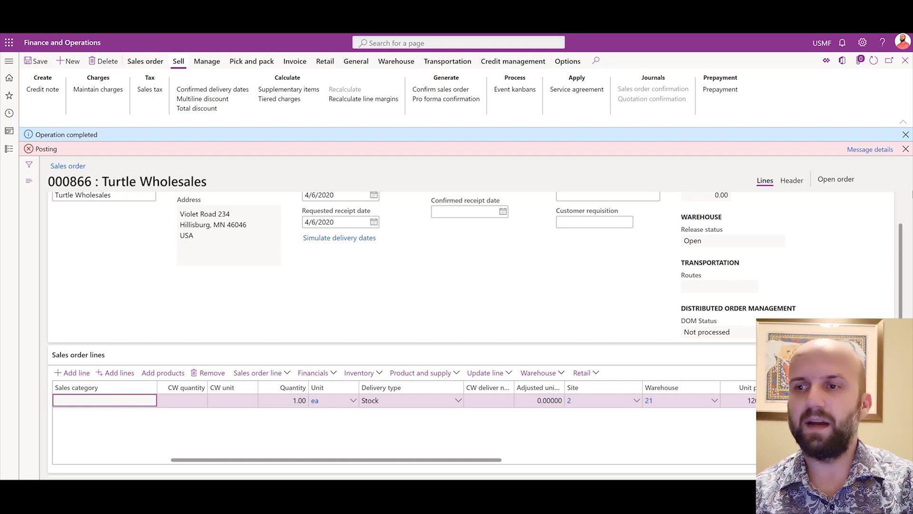
Step: Read the posting message details about the order being sent to credit management
left_click(859, 150)
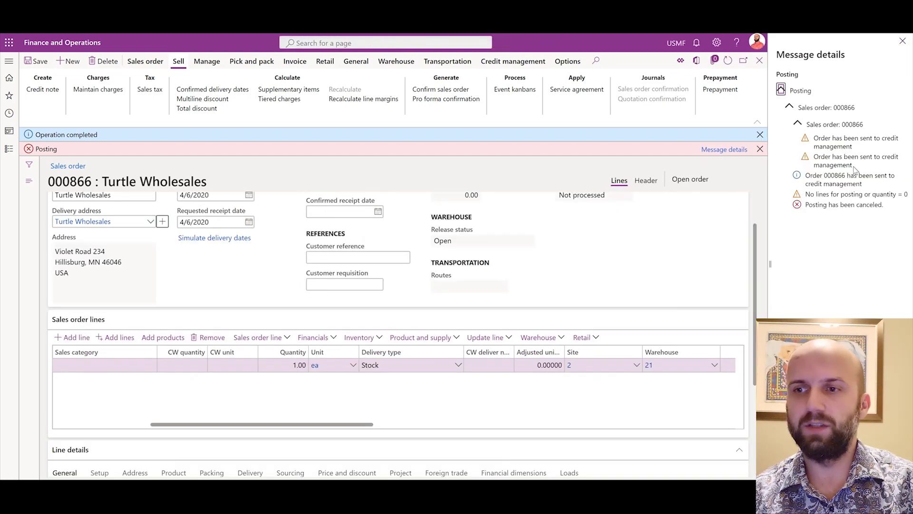
left_click_drag(863, 152, 816, 138)
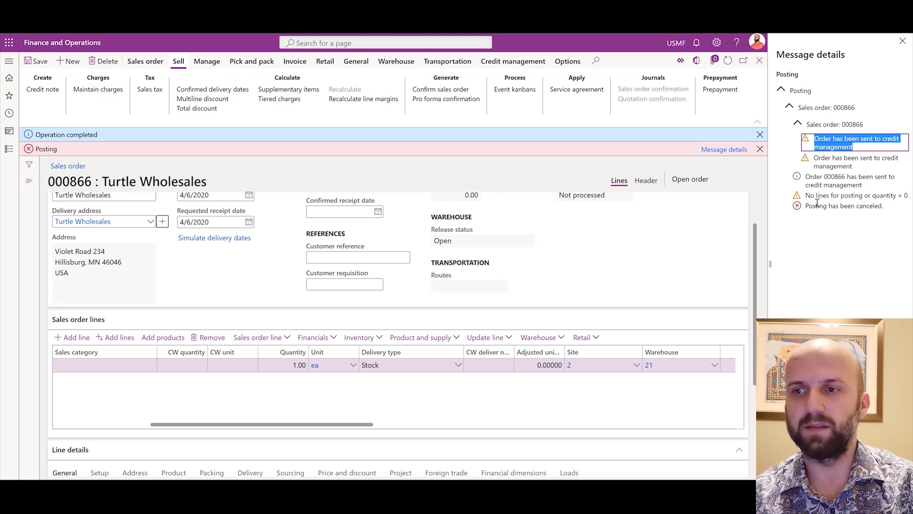
left_click(902, 42)
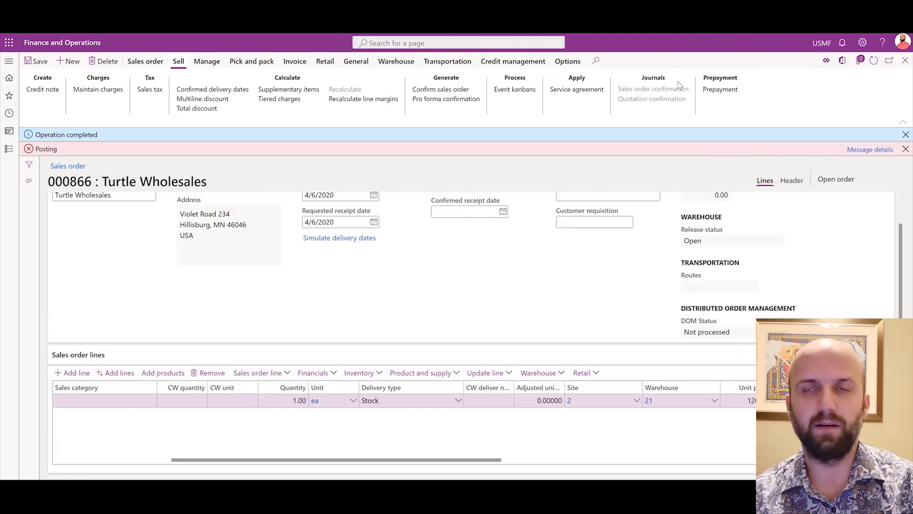
Step: Check the blocking reasons for the order's entry in the credit management hold list, and return to the sales order
left_click(530, 64)
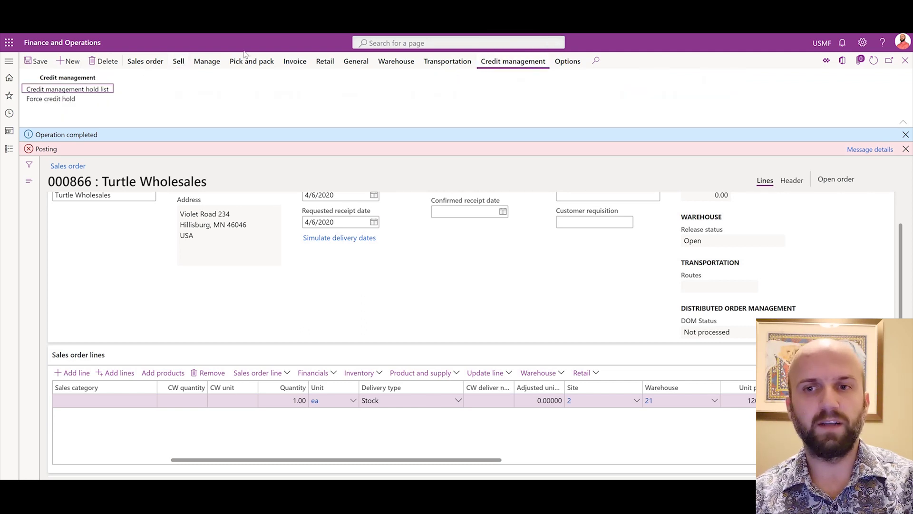
left_click(76, 90)
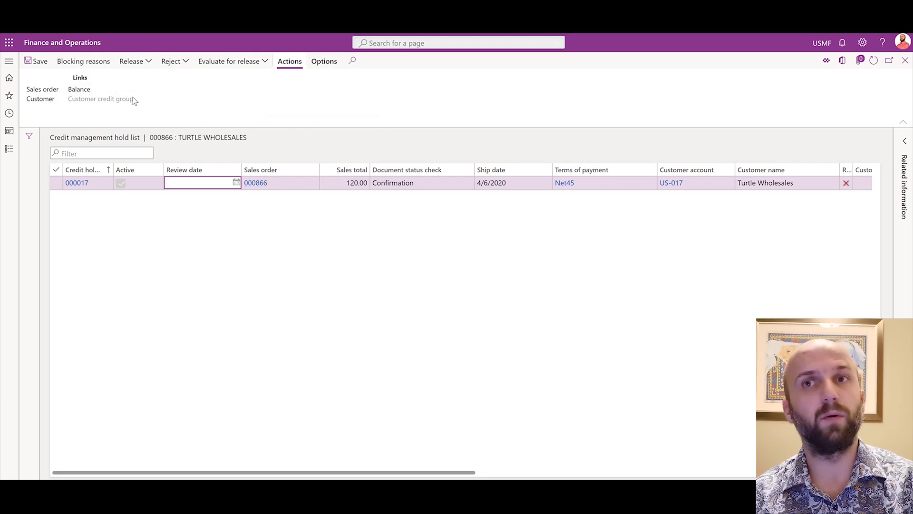
left_click(94, 67)
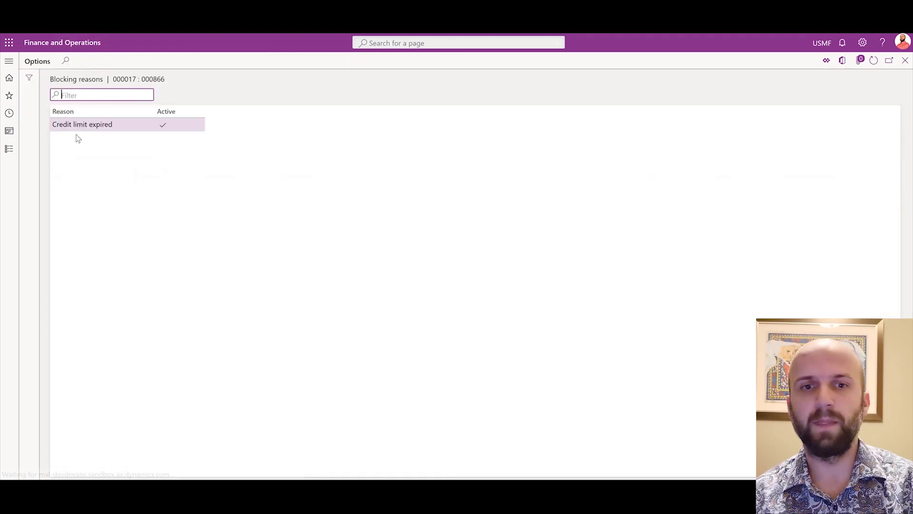
left_click_drag(122, 126, 52, 125)
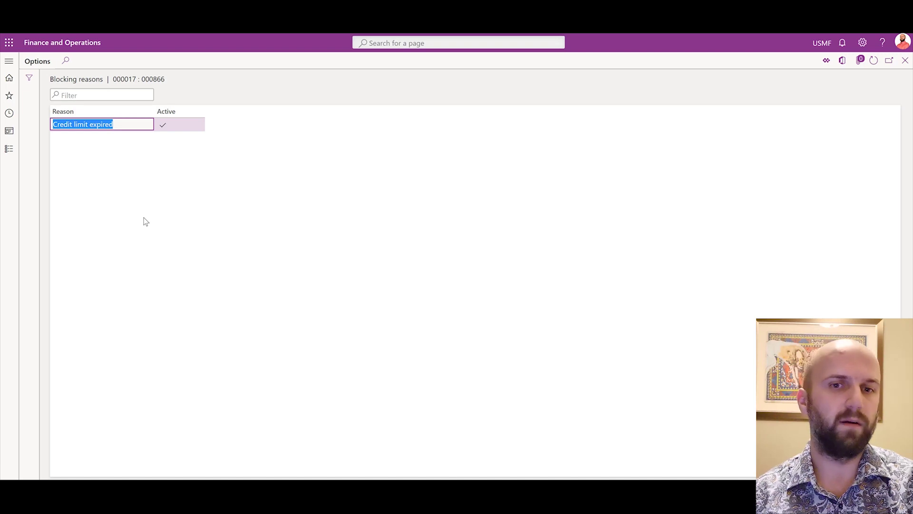
left_click(906, 62)
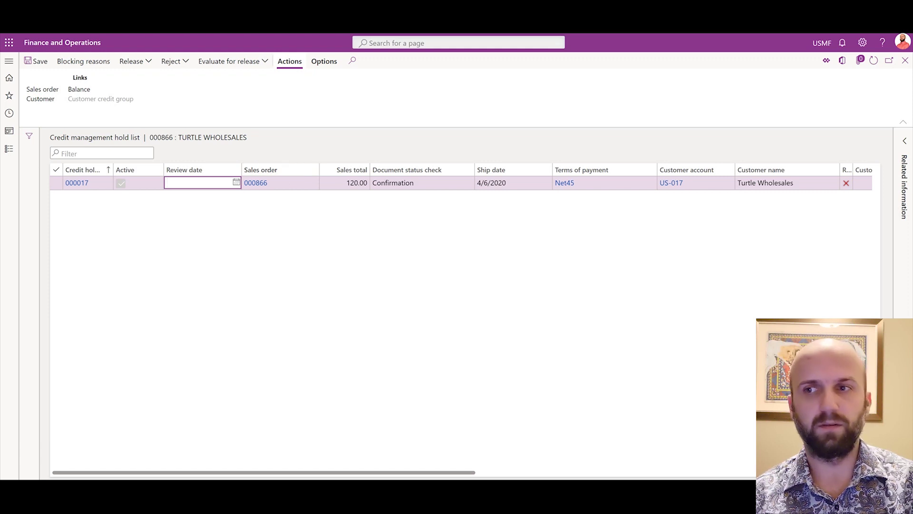
left_click(905, 61)
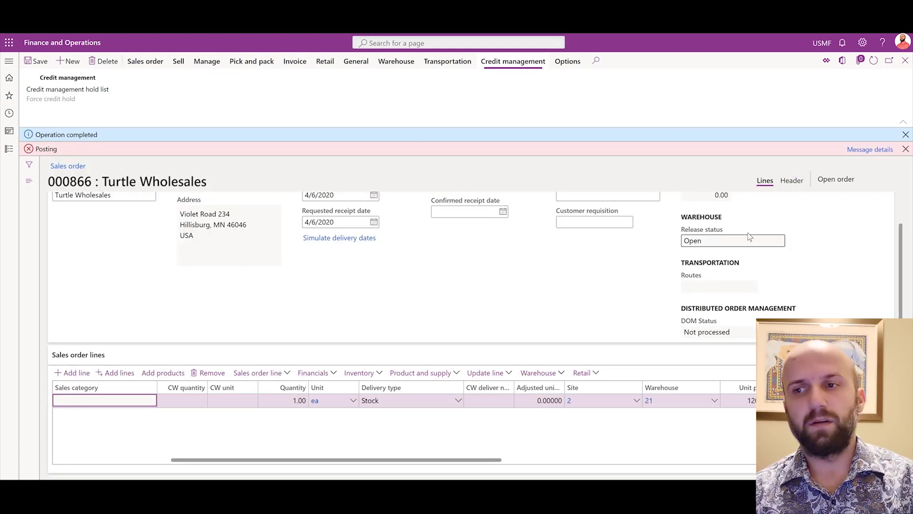
Step: Examine the Do not process setting in the sales order header and the order's list of order holds
scroll(746, 229, "up", 2)
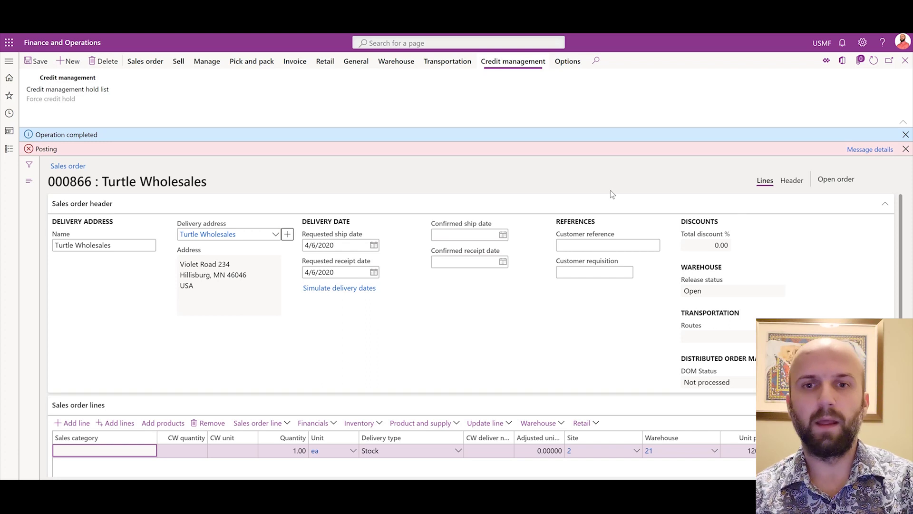
left_click(791, 185)
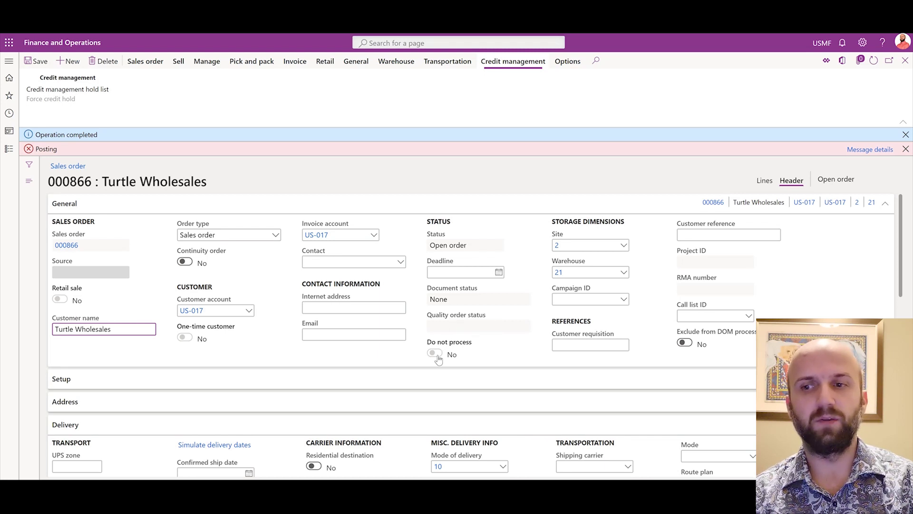
left_click(159, 66)
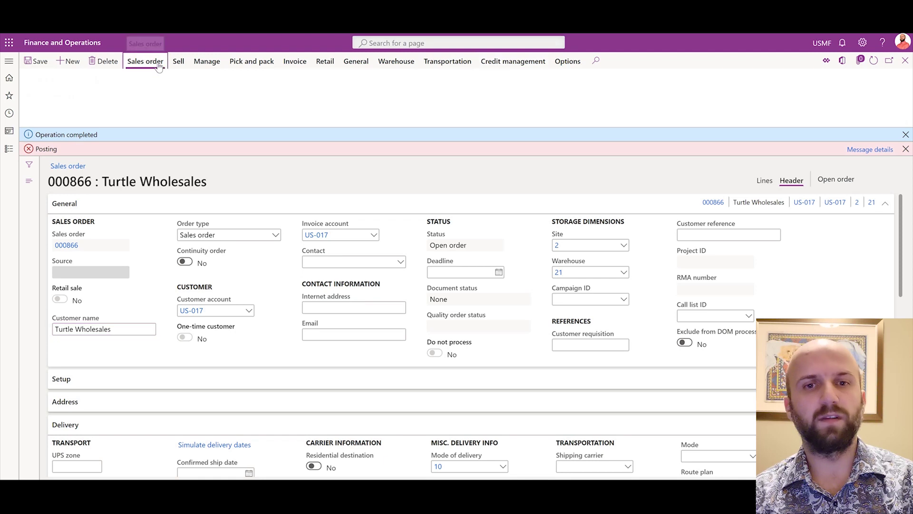
left_click(289, 109)
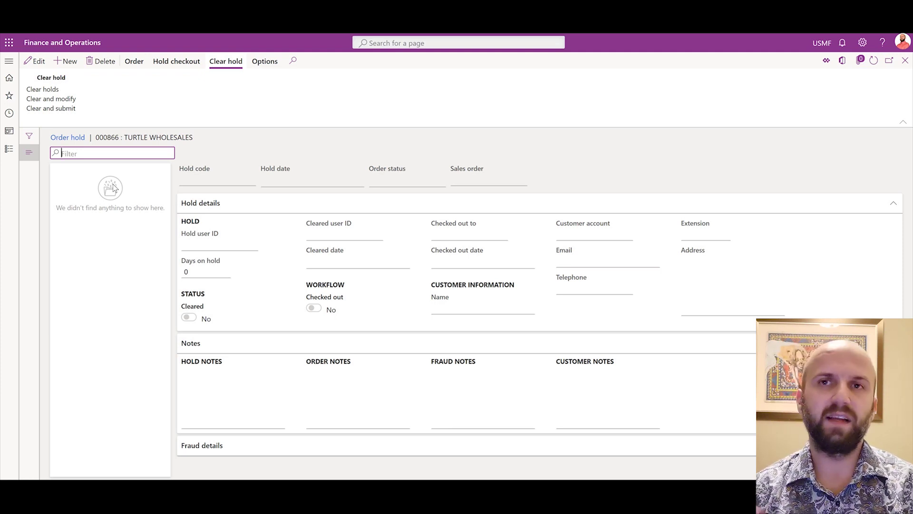
left_click(906, 67)
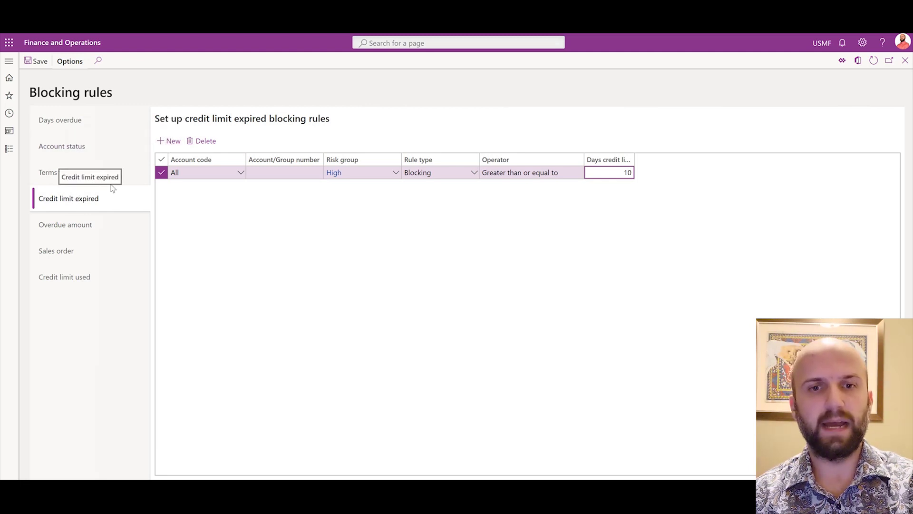
Step: Add a credit limit expired rule with account code Group and credit management group 900
left_click(167, 142)
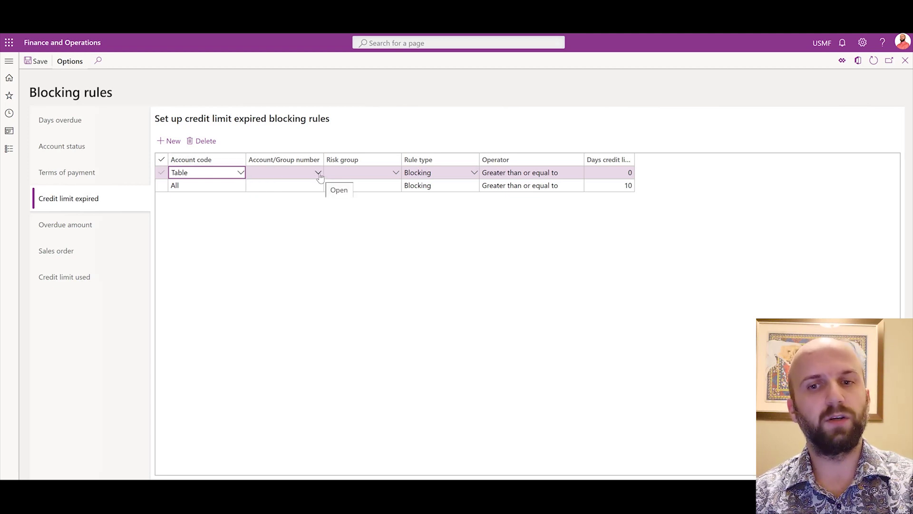
left_click(39, 64)
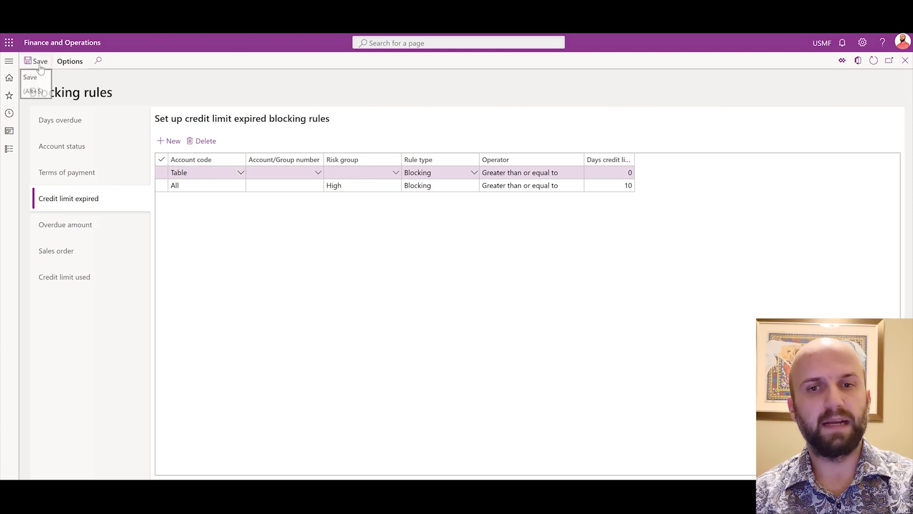
left_click(294, 172)
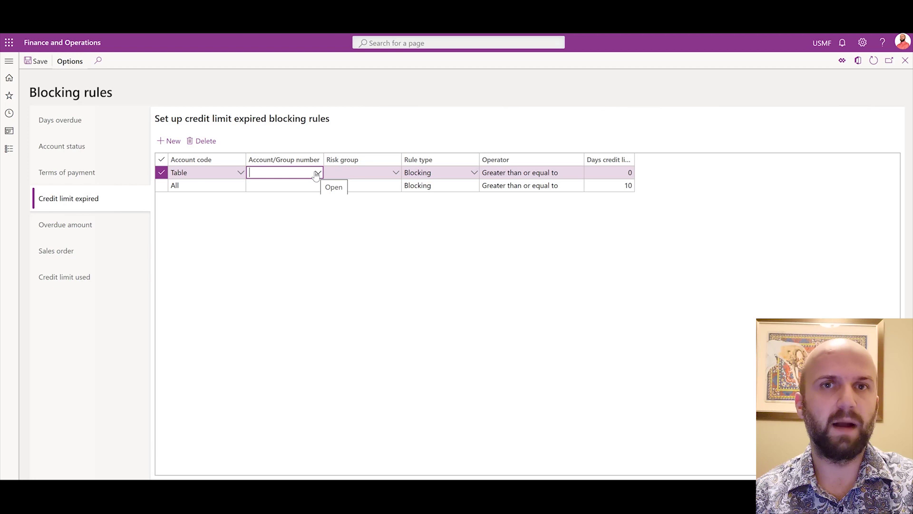
left_click(242, 173)
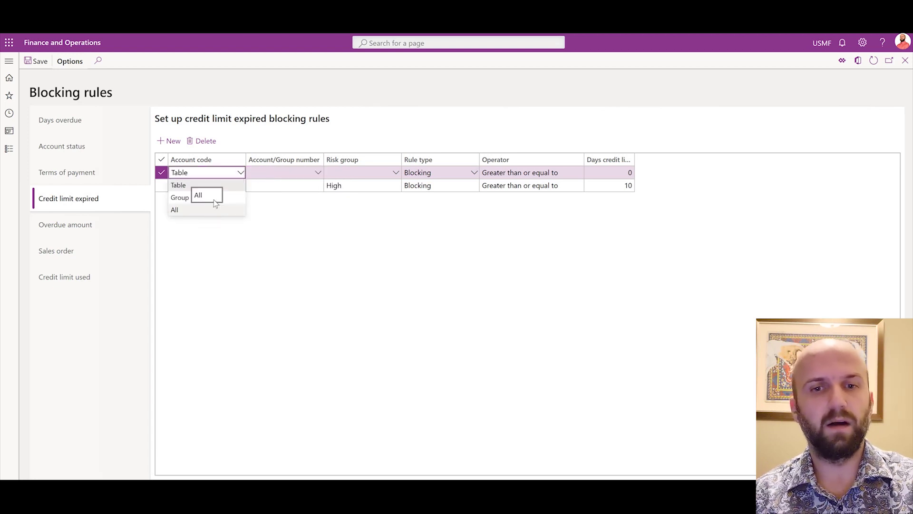
left_click(180, 199)
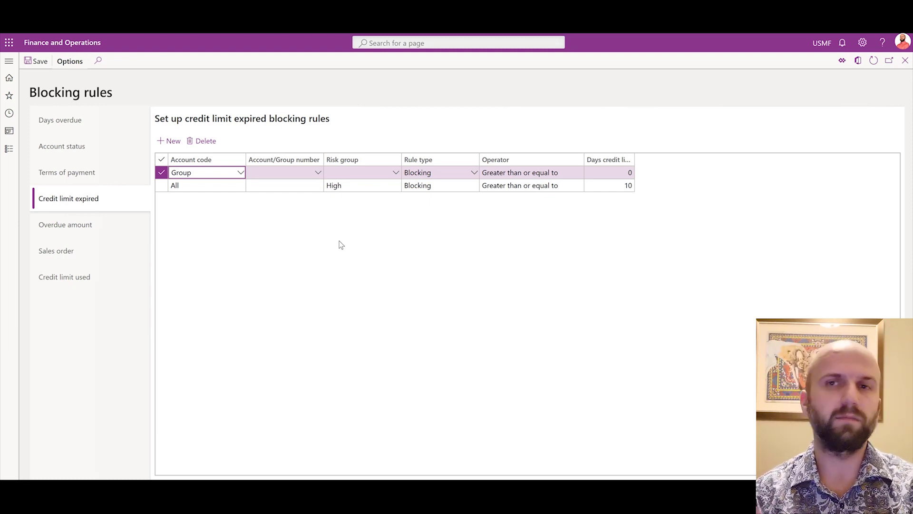
left_click(318, 173)
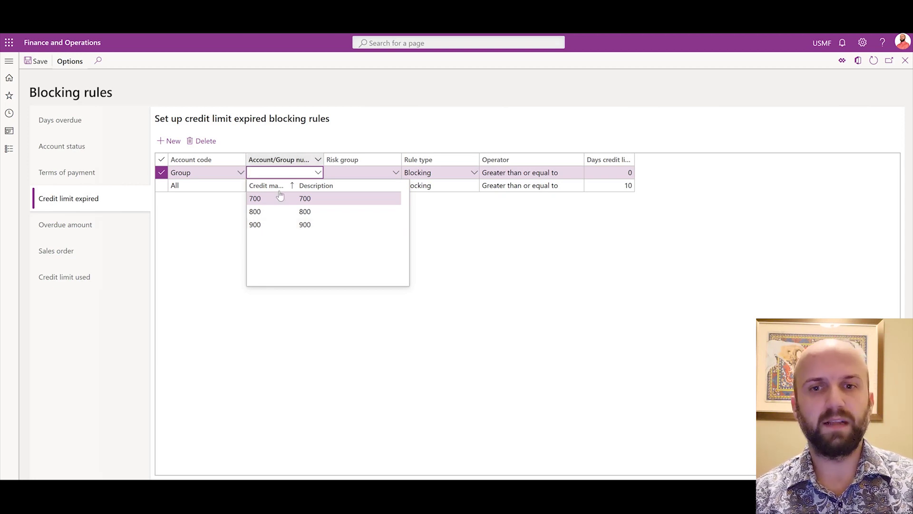
left_click(269, 226)
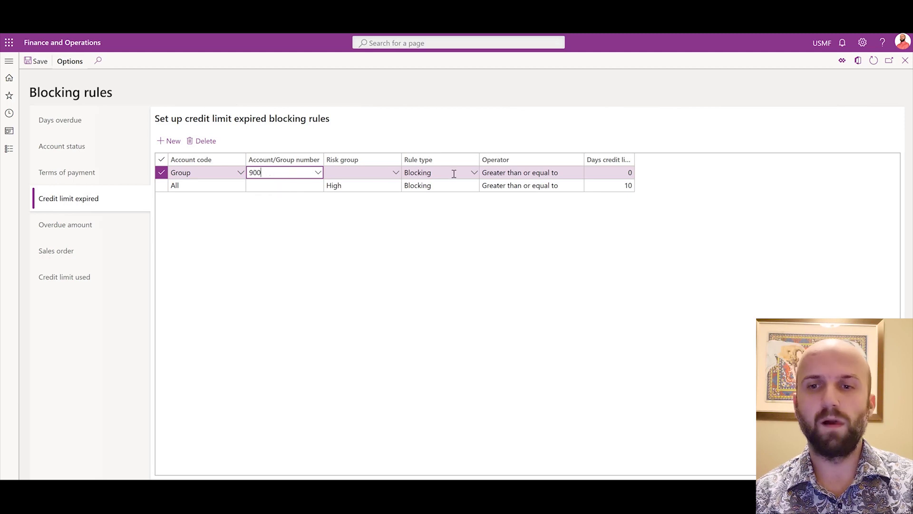
Step: Make the group 900 rule an Exclusion for credit limits expired by less than or equal to 100 days
left_click(475, 173)
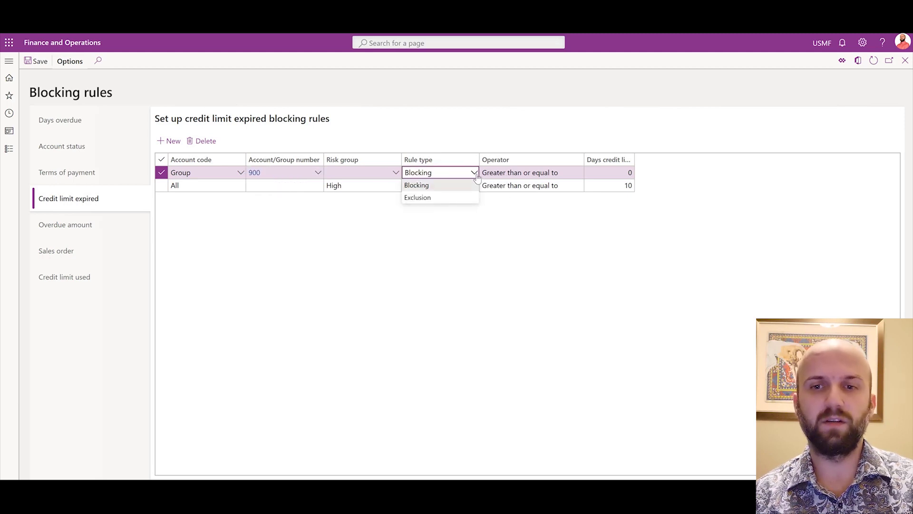
left_click(455, 198)
left_click(555, 173)
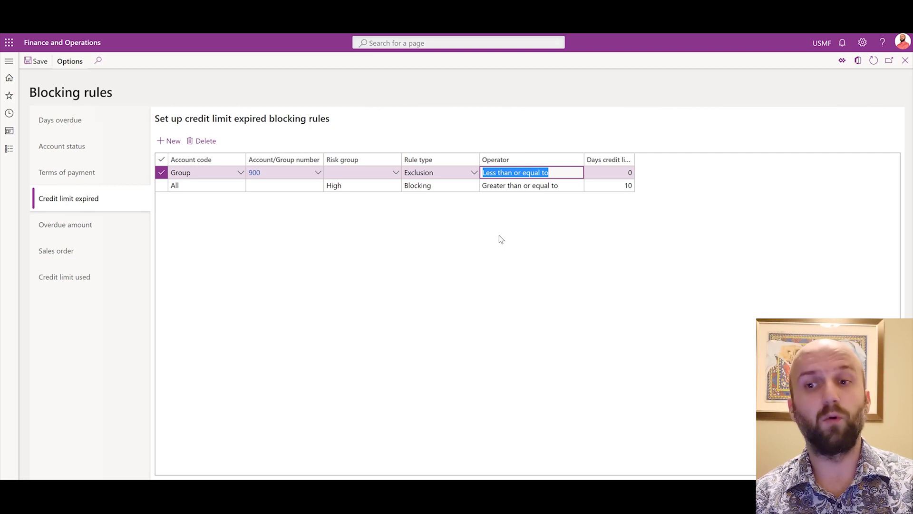
left_click(607, 172)
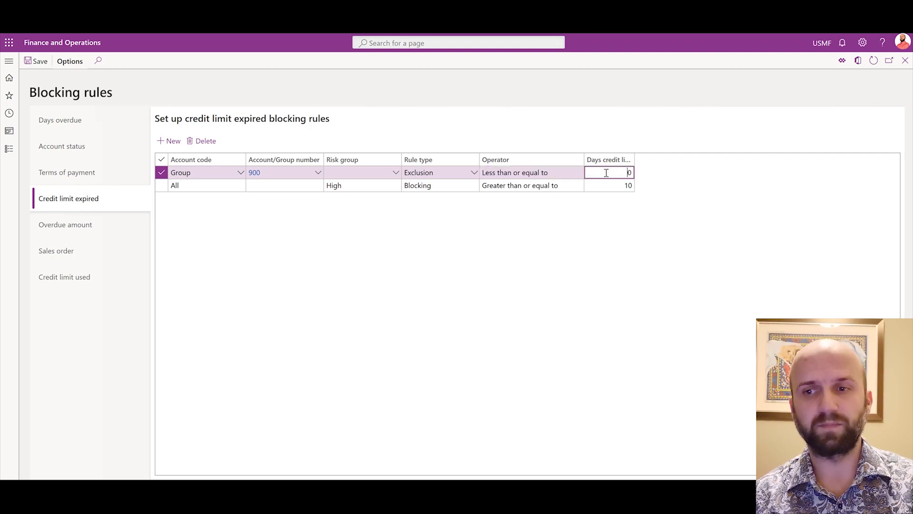
type("100")
left_click(729, 238)
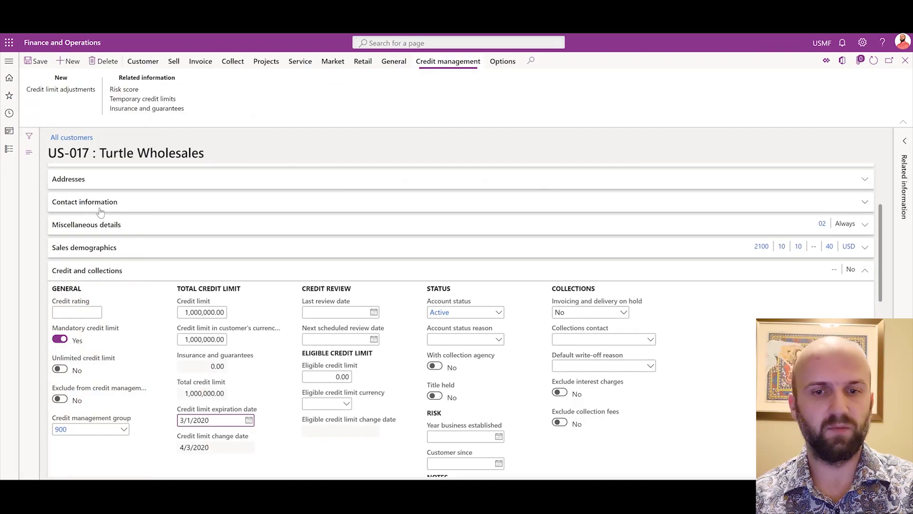
Step: Check the credit limit expiration date and credit management group on the Turtle Wholesales customer record
left_click_drag(228, 420, 168, 424)
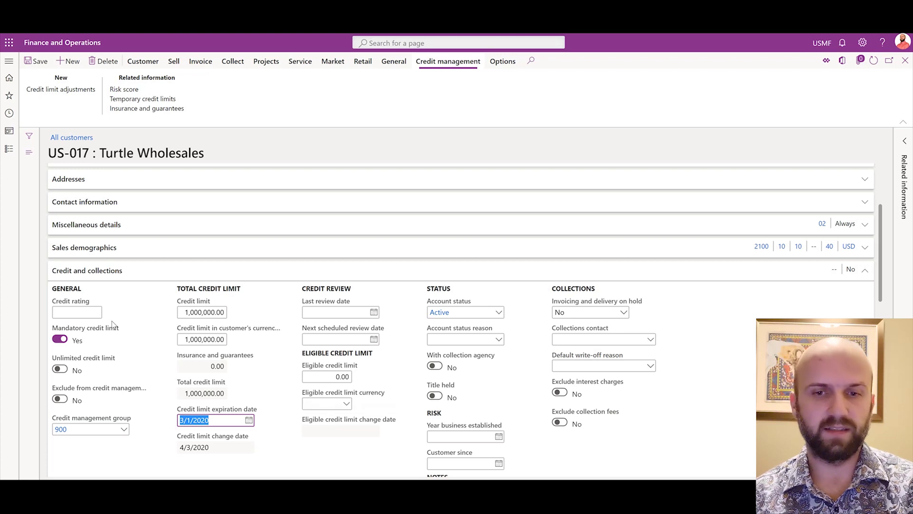
left_click(56, 429)
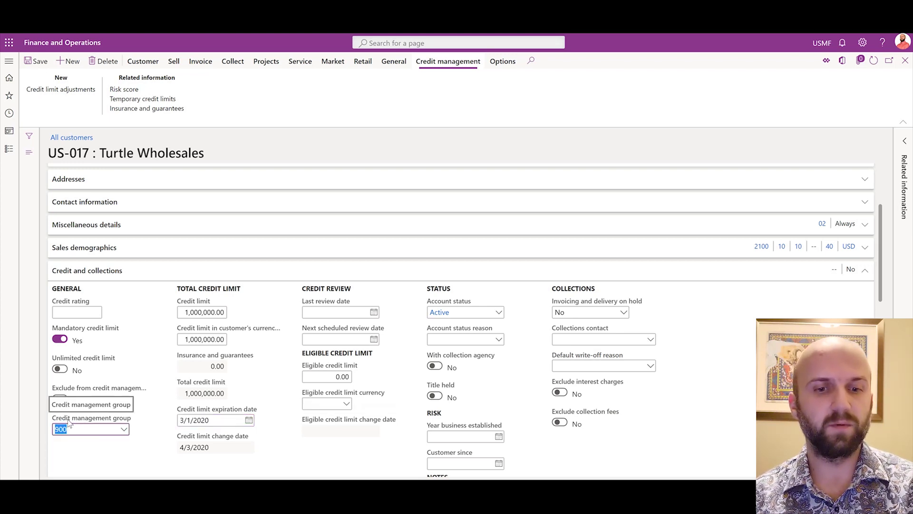
left_click(84, 460)
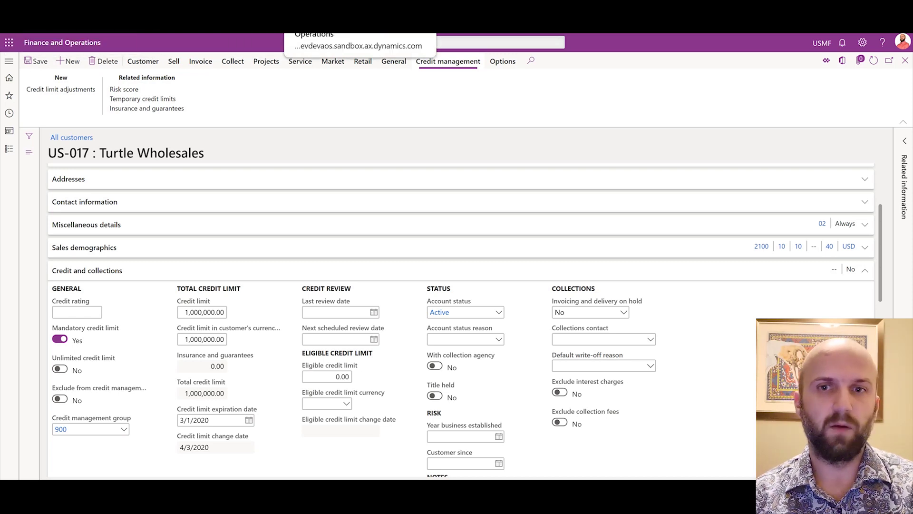
Step: Dismiss the earlier sales order's messages and check the sales order confirmation journal of the new Turtle Wholesales order
left_click(318, 8)
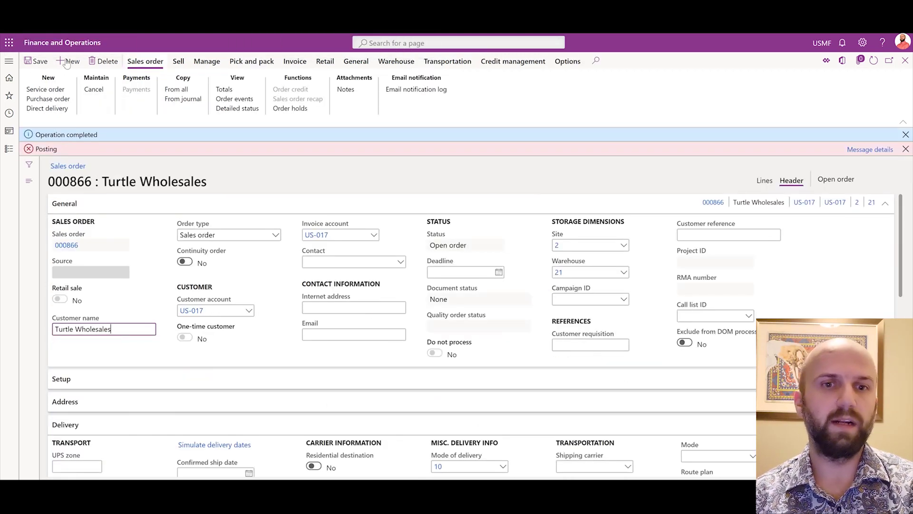
double_click(907, 135)
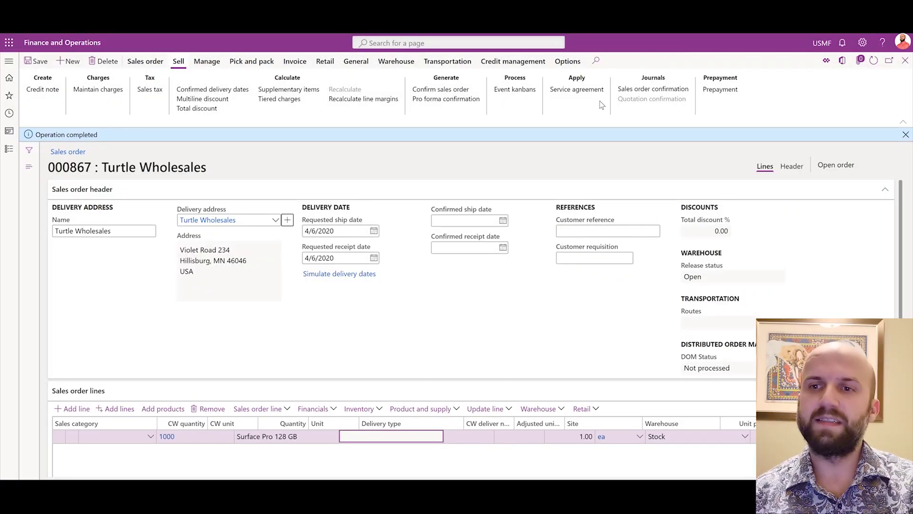
left_click(636, 90)
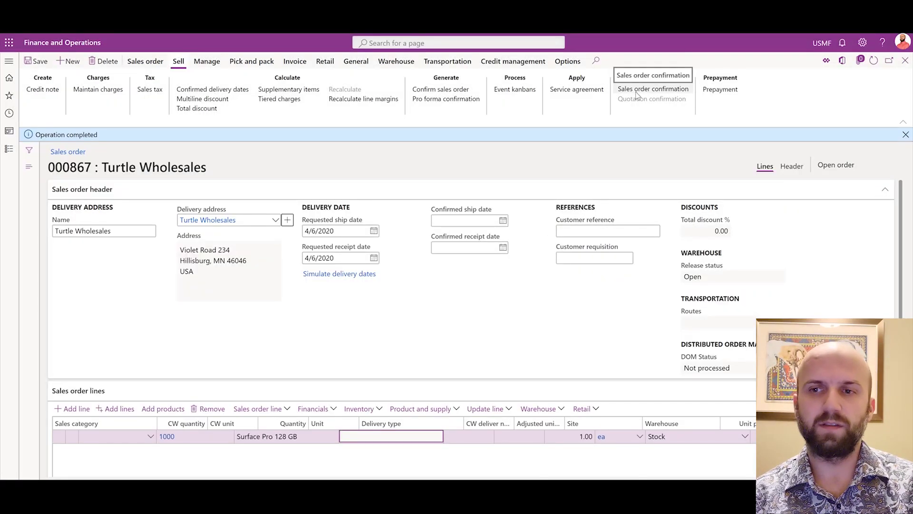
left_click(903, 62)
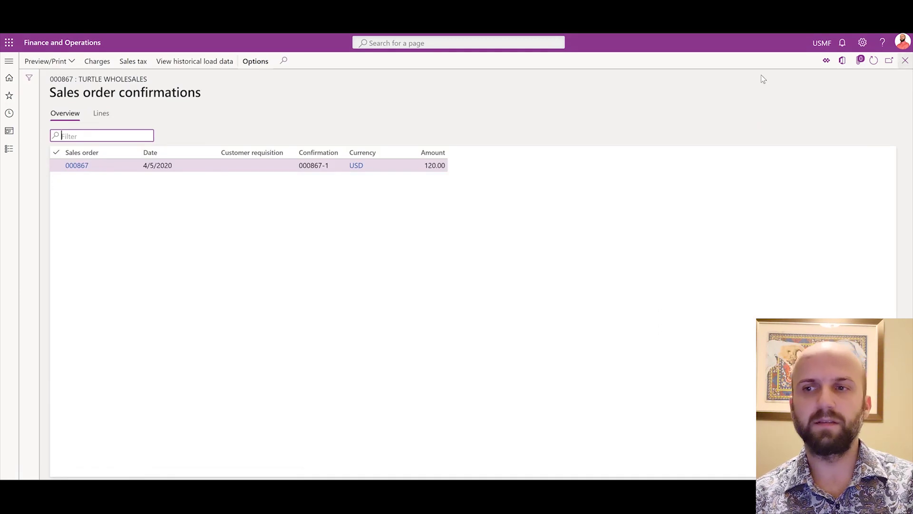
Step: Check the credit management hold list for the new Turtle Wholesales sales order
left_click(513, 61)
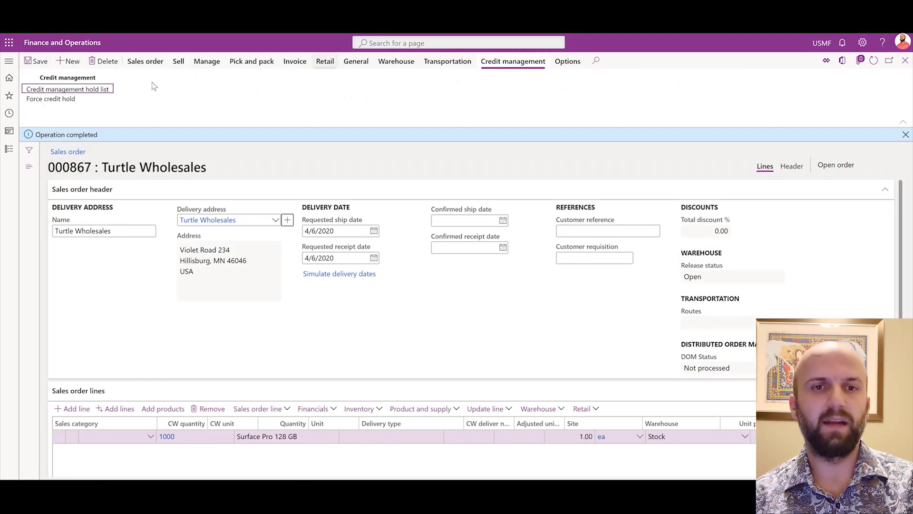
left_click(107, 89)
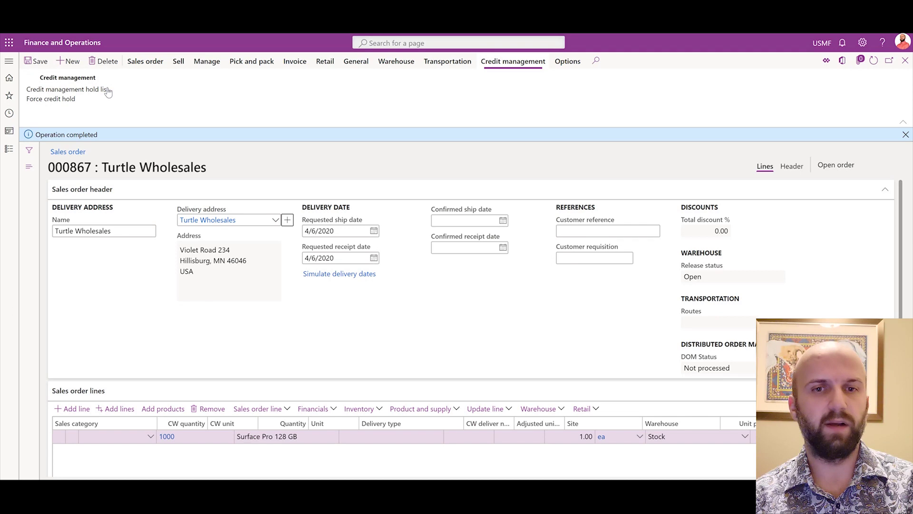
left_click(906, 70)
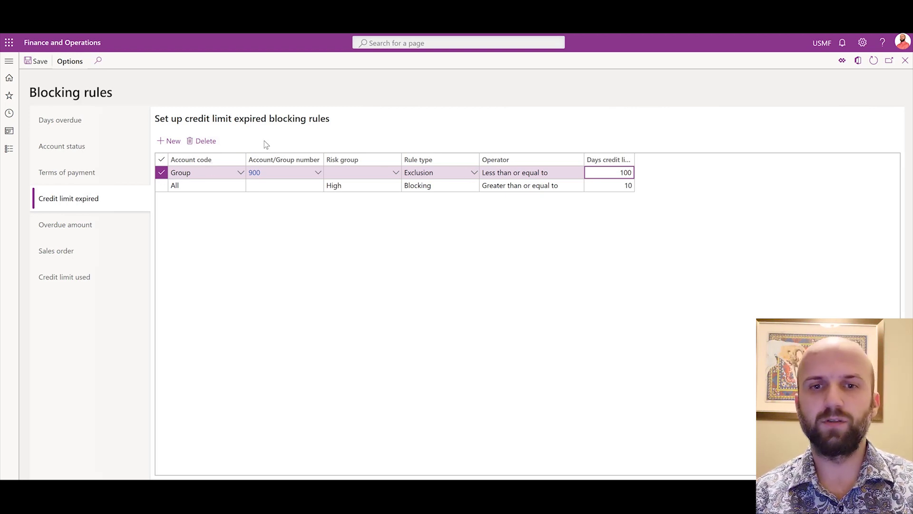
Step: Delete the group 900 exclusion rule from the credit limit expired blocking rules
left_click(199, 142)
left_click(567, 248)
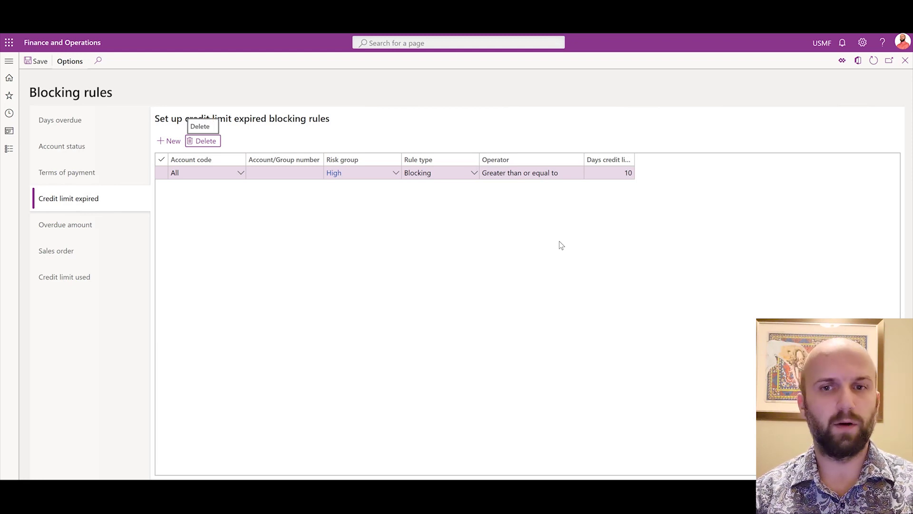
Step: Add a terms of payment rule with rule type Exclusion for the payment terms Net45
left_click(70, 176)
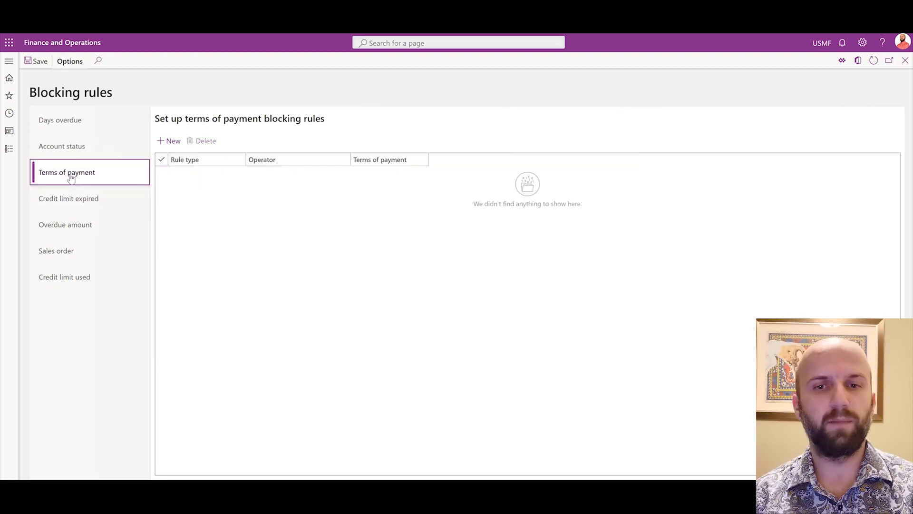
left_click(169, 142)
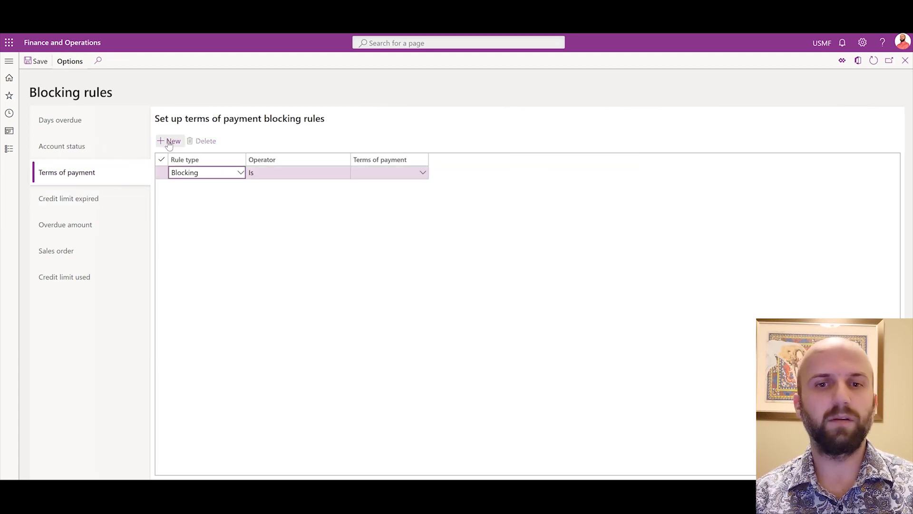
left_click(240, 172)
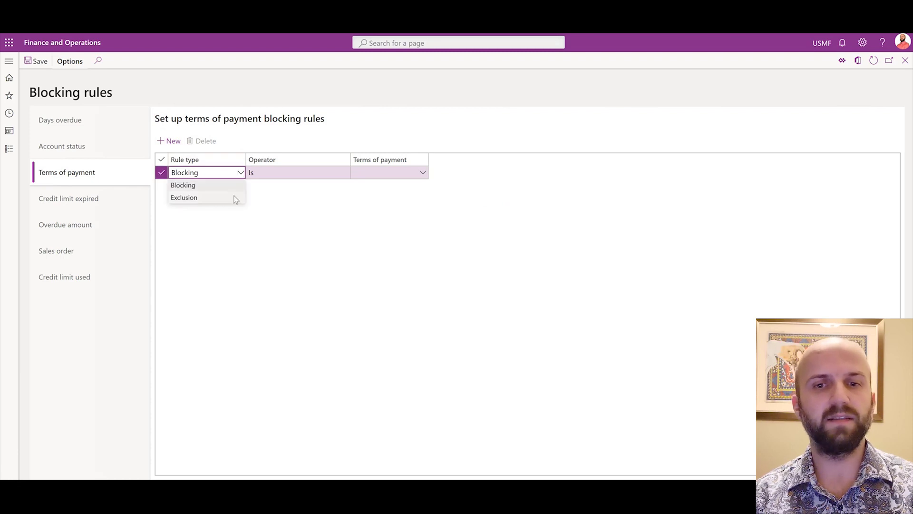
left_click(235, 197)
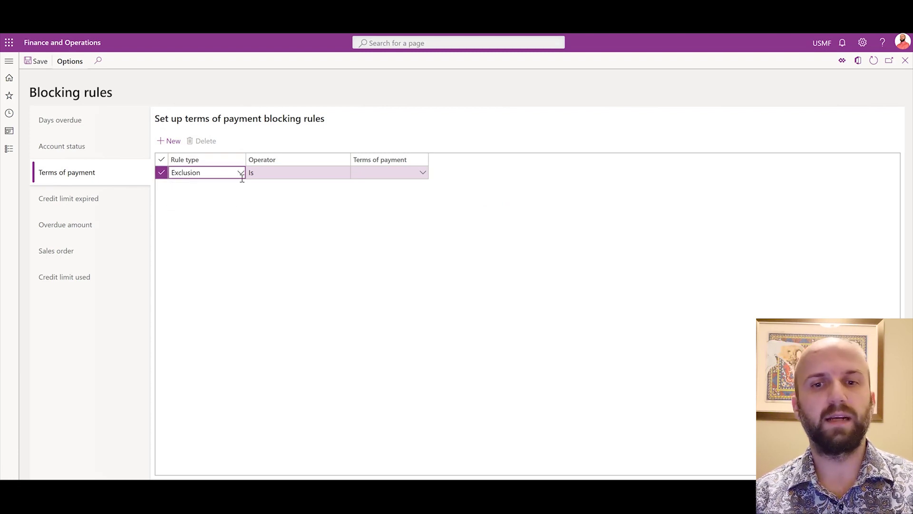
left_click(422, 174)
left_click(422, 173)
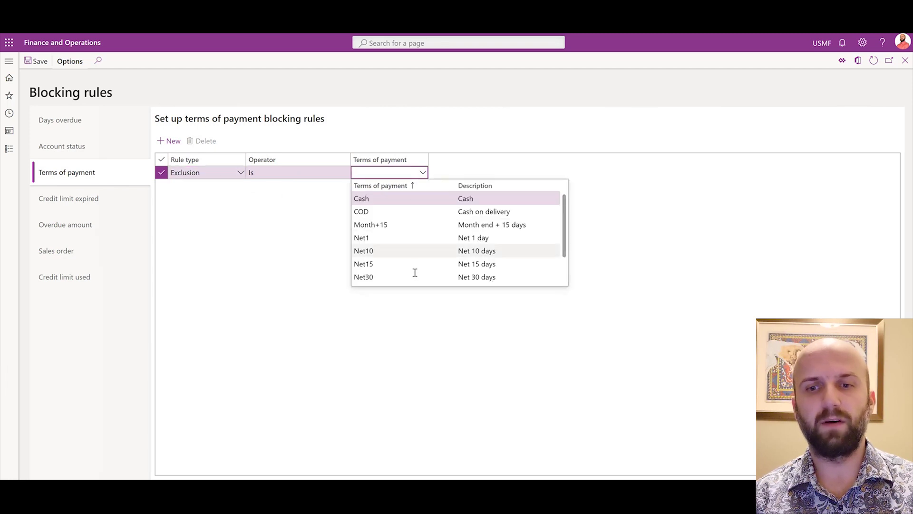
scroll(414, 266, "down", 1)
left_click(404, 253)
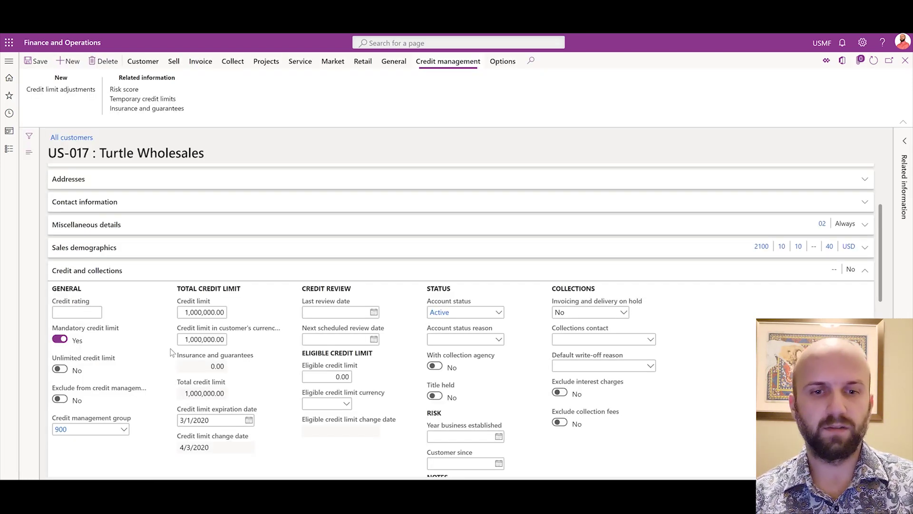
Step: Look through the Turtle Wholesales customer record beyond the credit and collections settings for its terms of payment
scroll(171, 352, "down", 8)
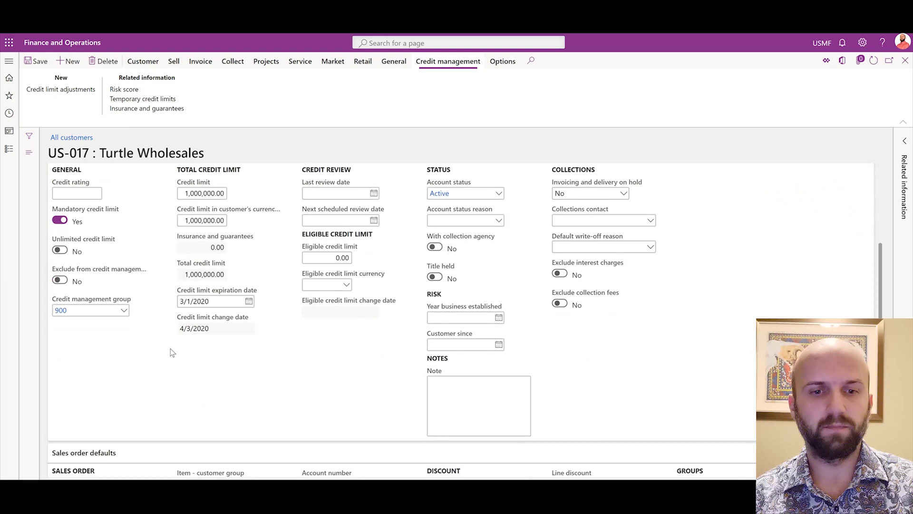
left_click(84, 362)
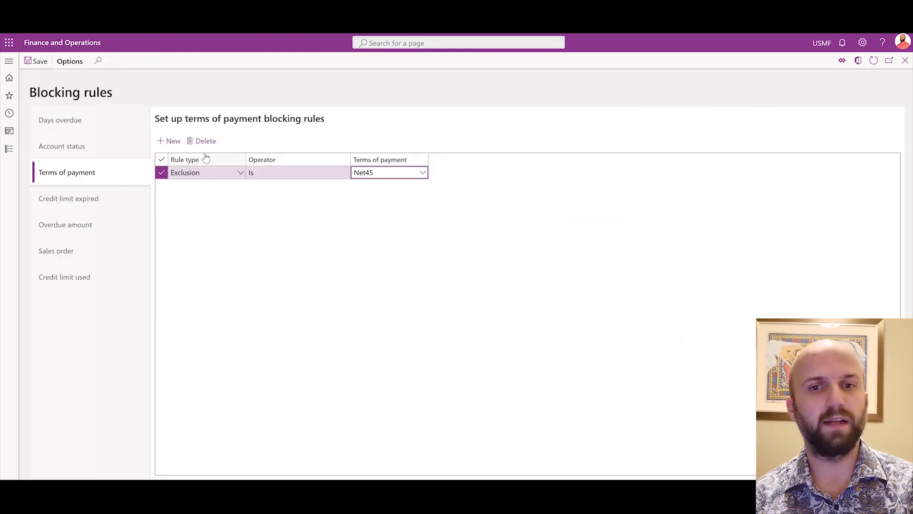
Step: Review the remaining credit limit expired rule and save the blocking rules
left_click(68, 199)
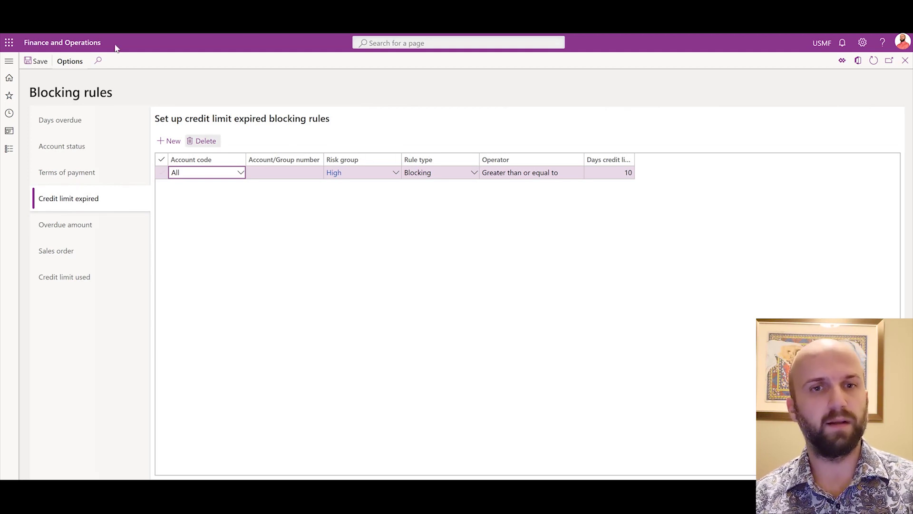
left_click(37, 61)
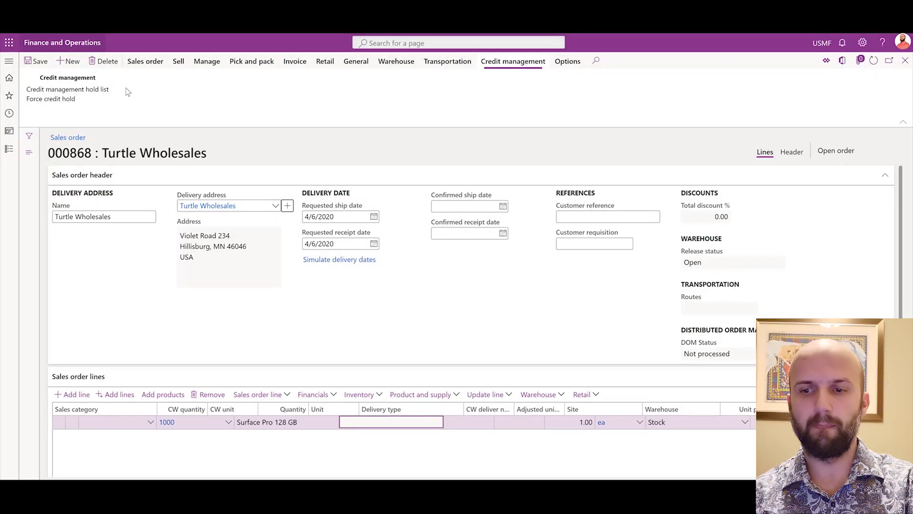
Step: Try to confirm the newest Turtle Wholesales sales order without printing, and open the posting message details
left_click(178, 61)
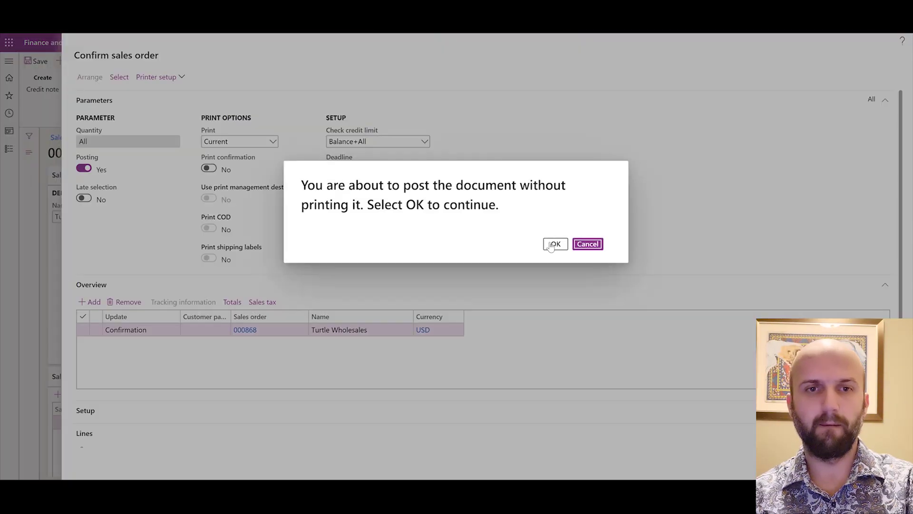
left_click(555, 242)
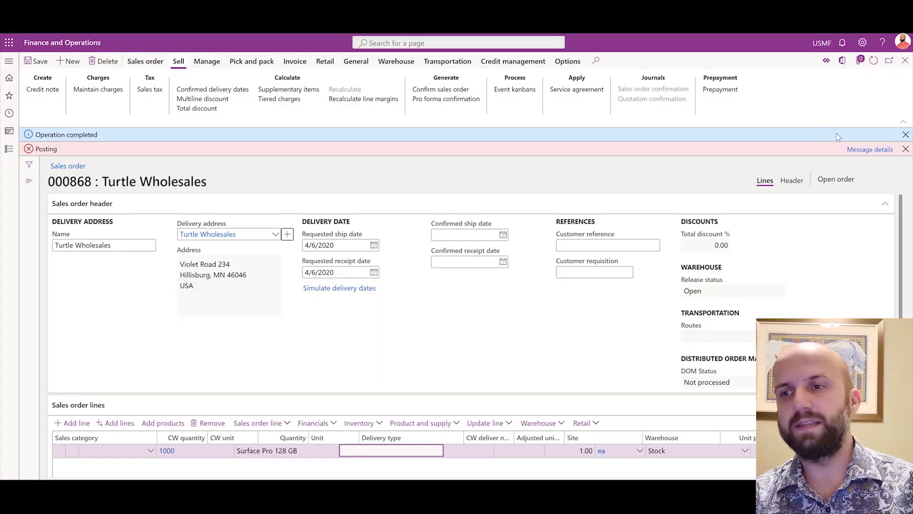
left_click(866, 149)
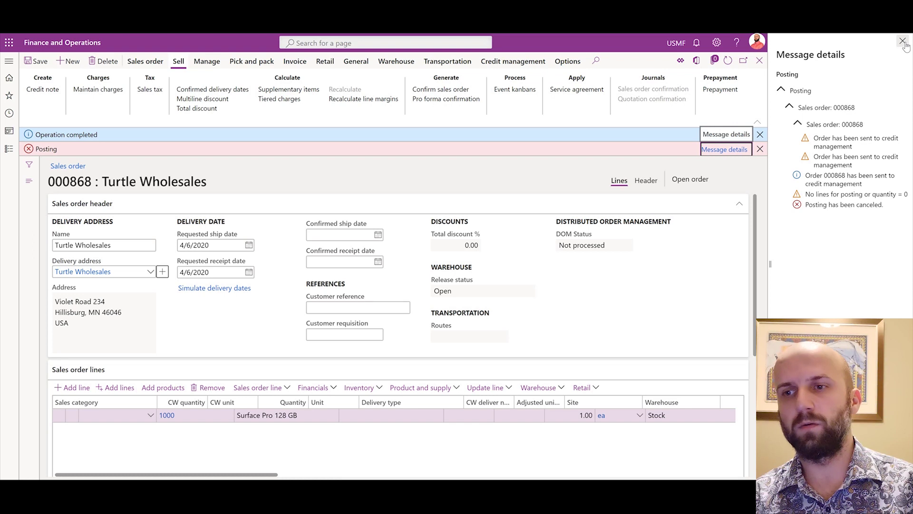
Step: Review the blocking reasons for the Turtle Wholesales sales order in the credit management hold list
left_click(903, 41)
left_click(537, 61)
left_click(79, 92)
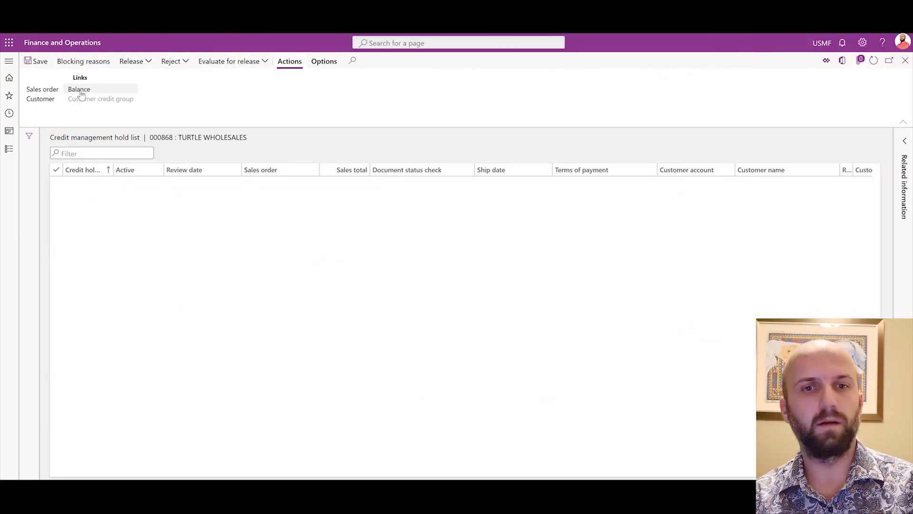
left_click(83, 61)
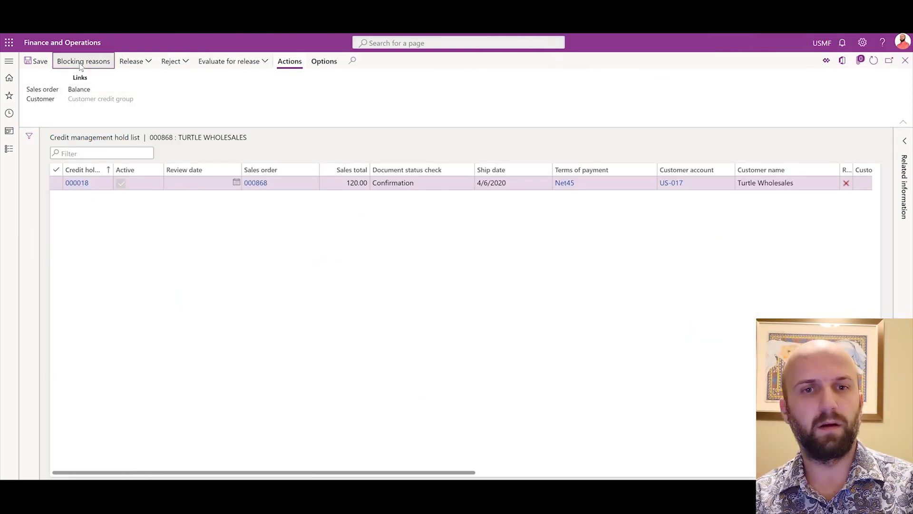
left_click_drag(113, 124, 51, 124)
left_click(905, 61)
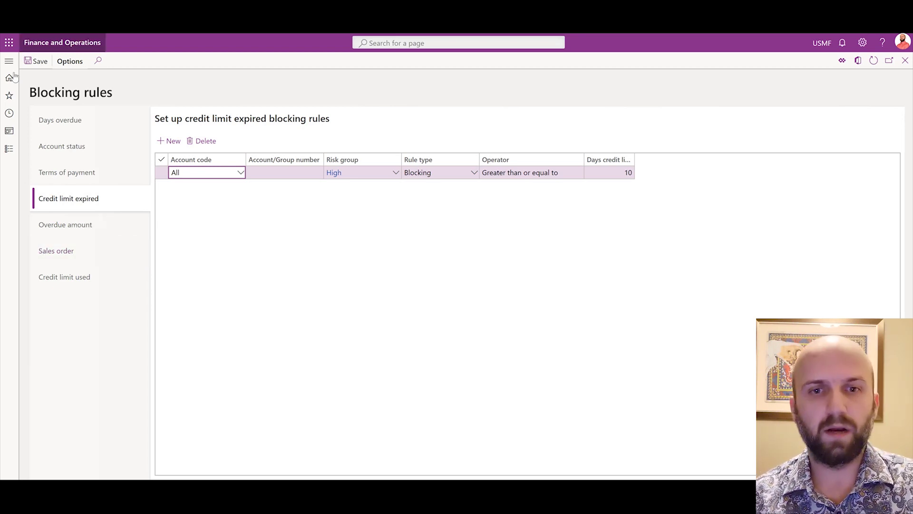
Step: Delete the Net45 exclusion rule from the terms of payment blocking rules
left_click(103, 177)
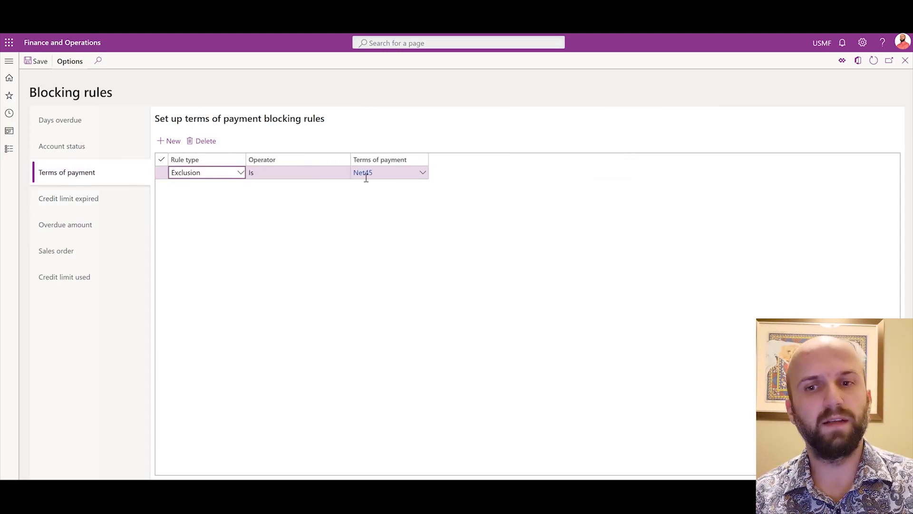
left_click(205, 141)
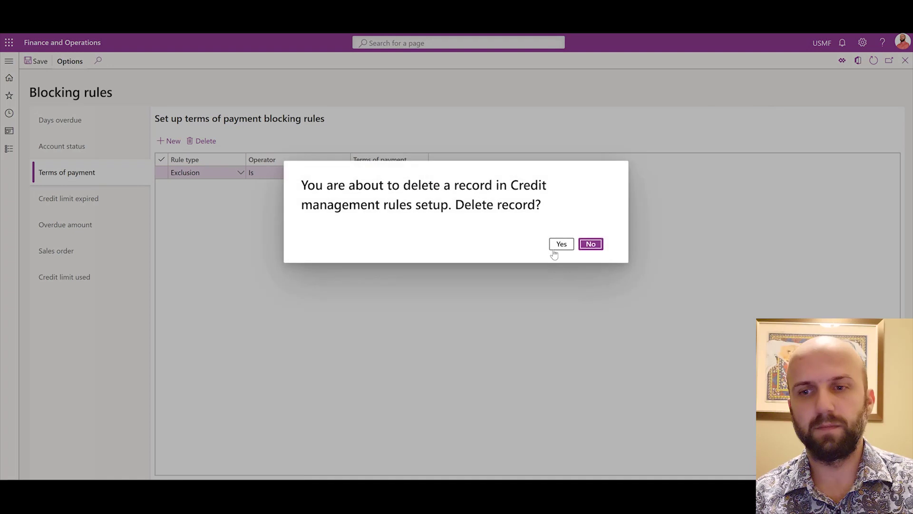
left_click(560, 243)
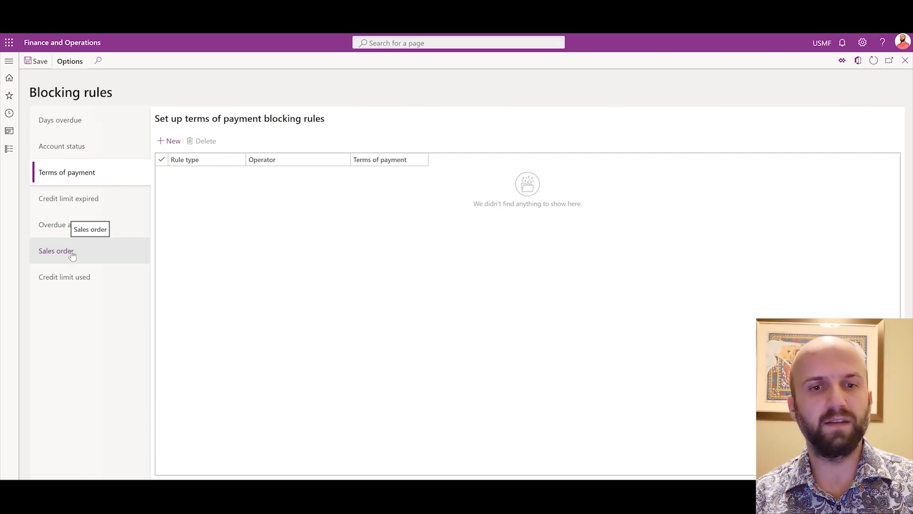
Step: Add a sales order blocking rule for credit management group 900 with rule type Exclusion
left_click(57, 254)
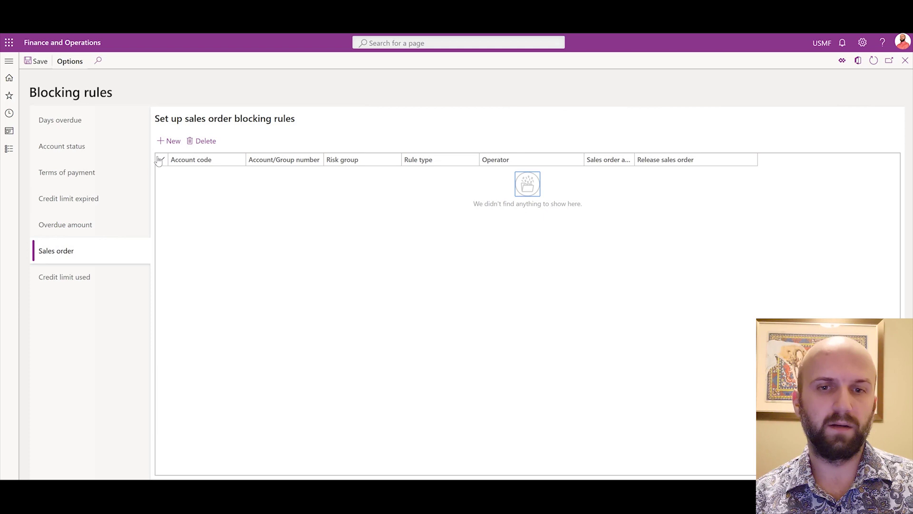
left_click(168, 143)
left_click(204, 172)
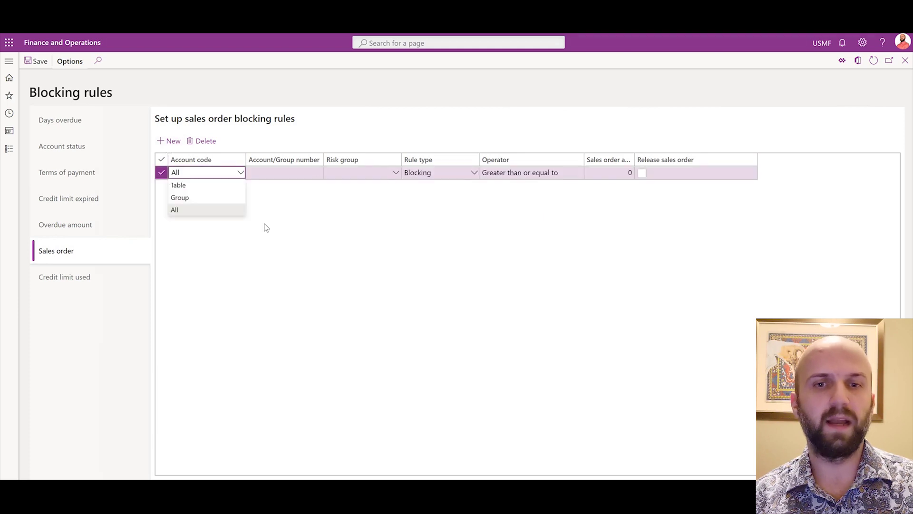
left_click(204, 197)
left_click(317, 174)
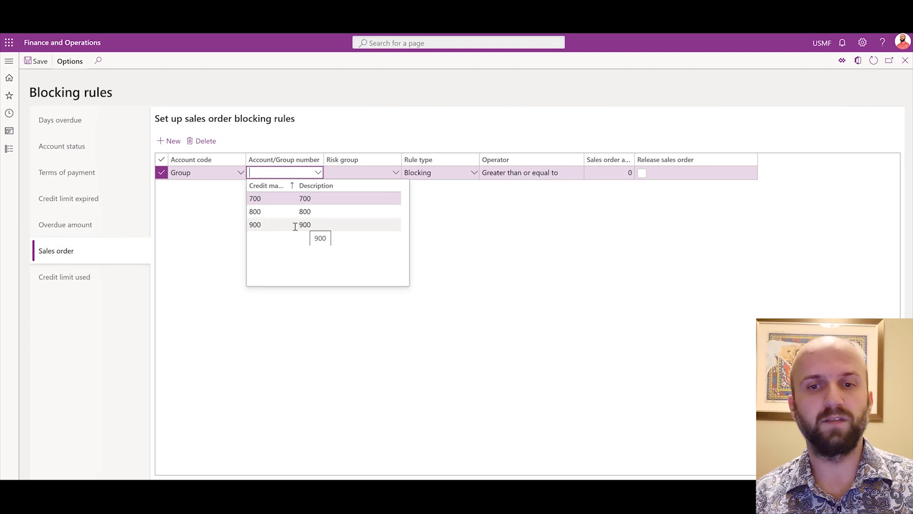
left_click(302, 224)
left_click(425, 173)
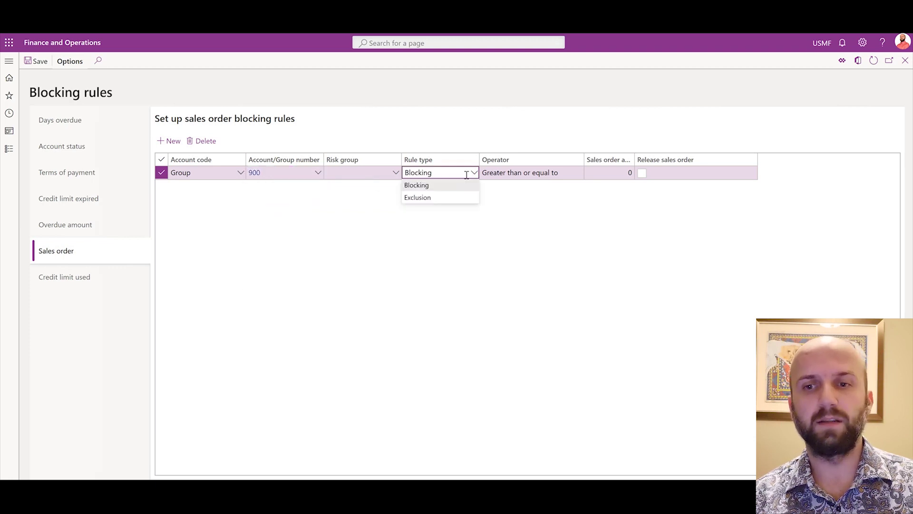
left_click(451, 198)
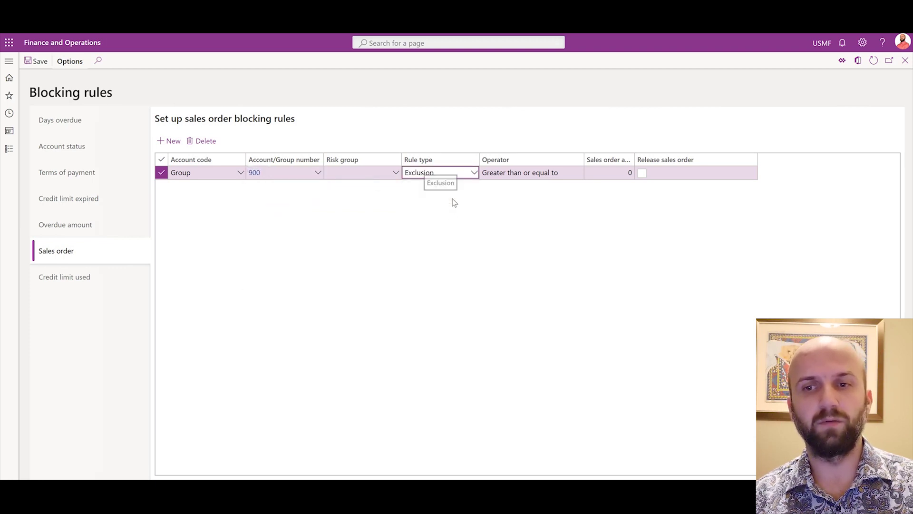
Step: Set the rule's sales order amount to 200, enable Release sales order, and save the blocking rules
left_click(612, 176)
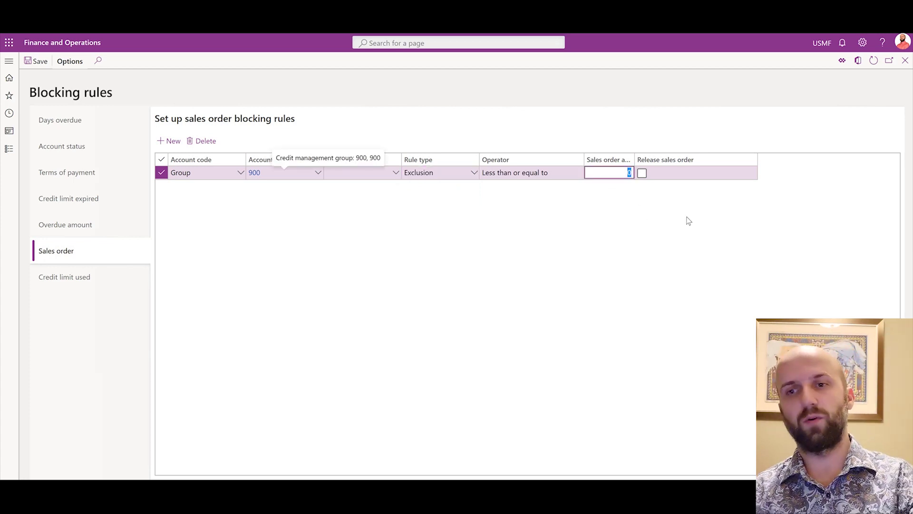
type("200")
key("Tab")
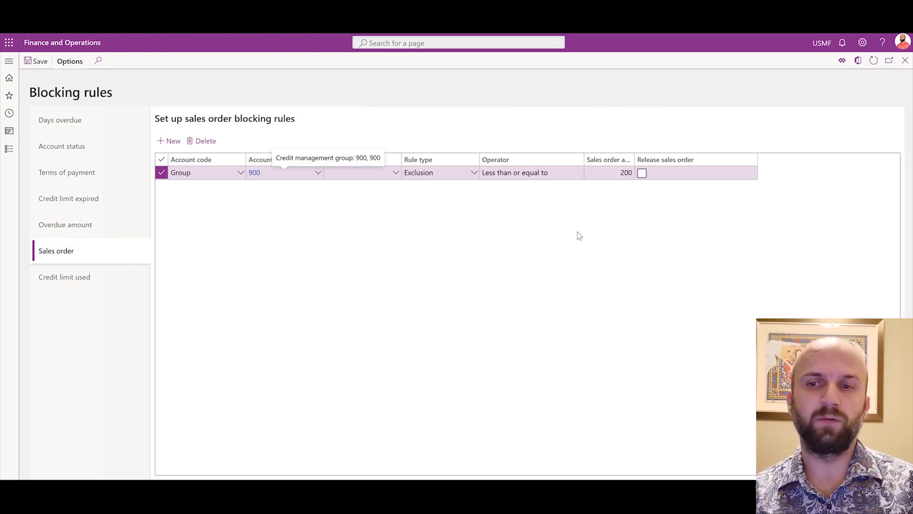
left_click(642, 174)
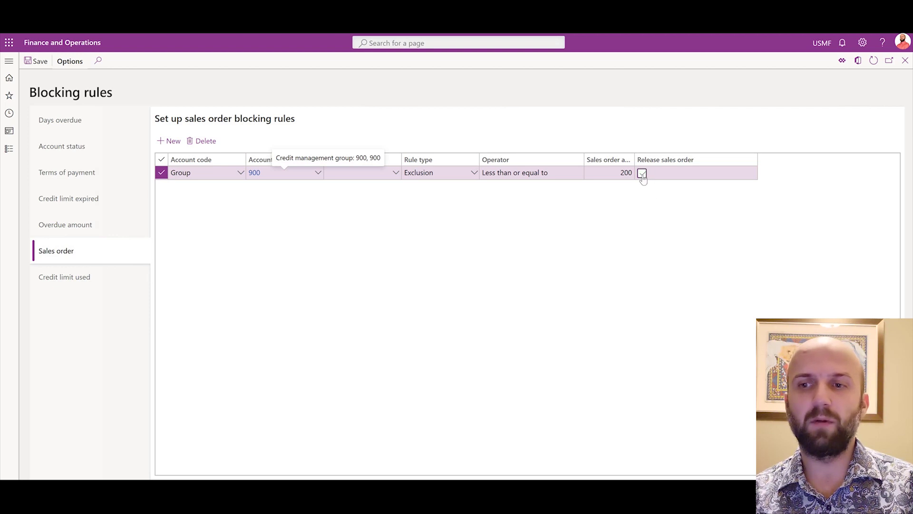
left_click(642, 173)
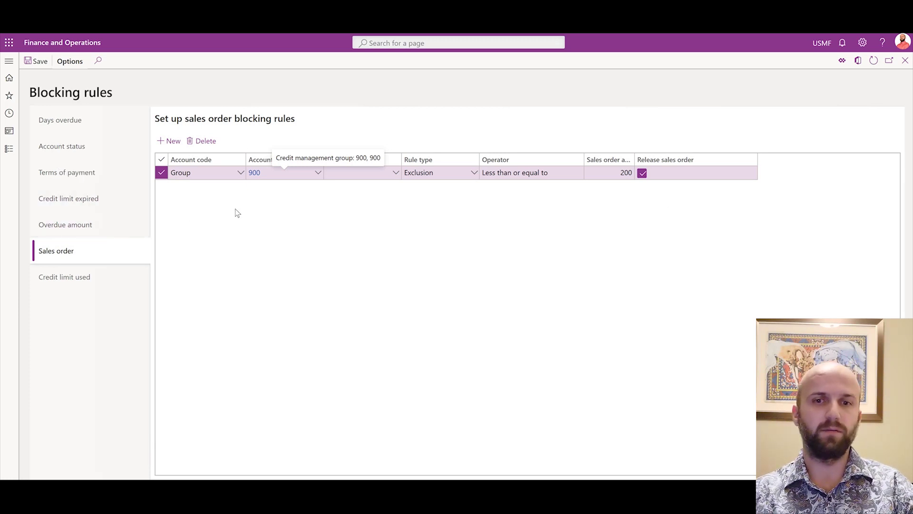
left_click(44, 66)
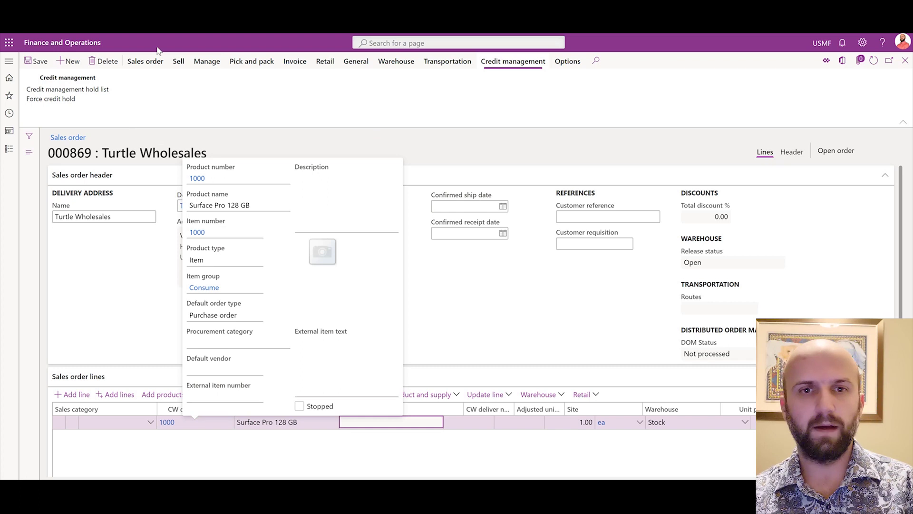
Step: Check the invoice amount in the totals of the new Turtle Wholesales sales order
left_click(143, 62)
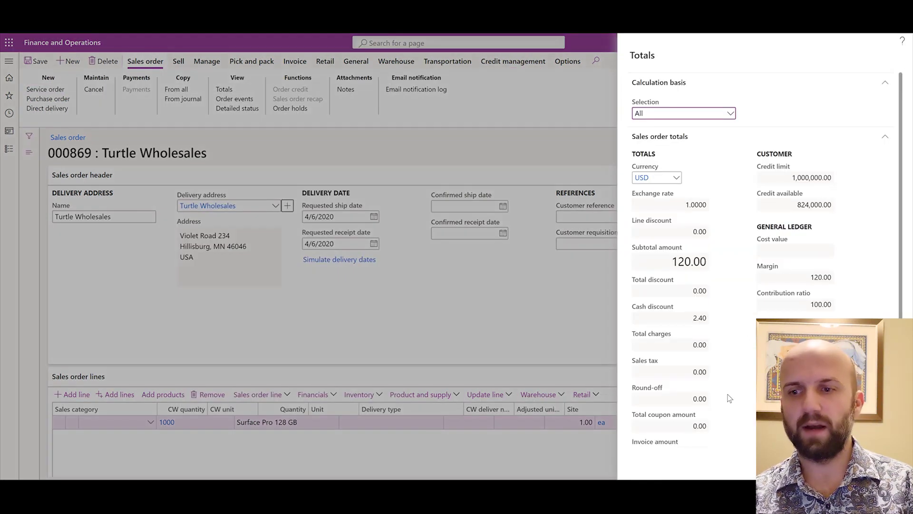
scroll(724, 457, "down", 1)
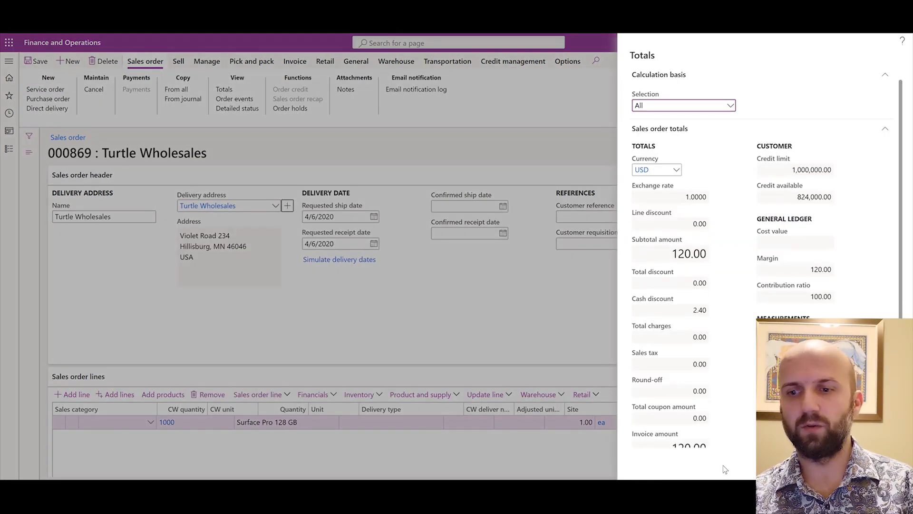
left_click(664, 437)
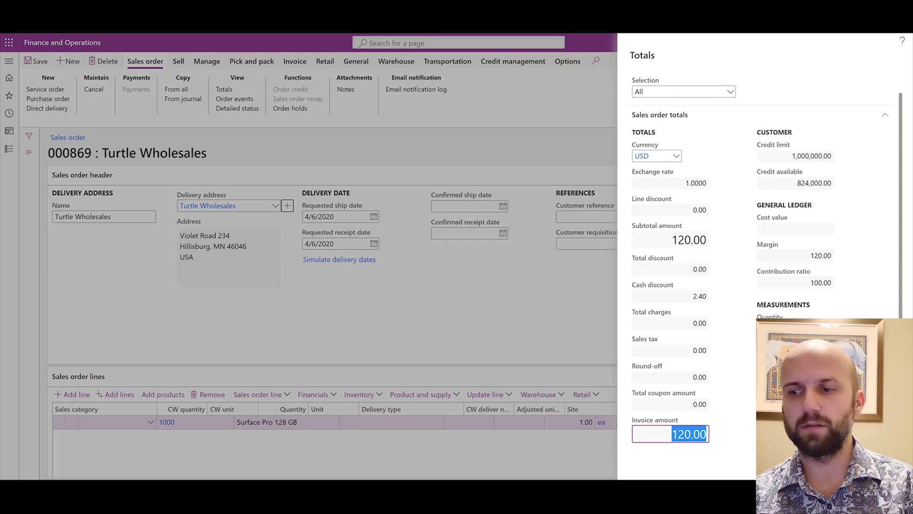
left_click(529, 317)
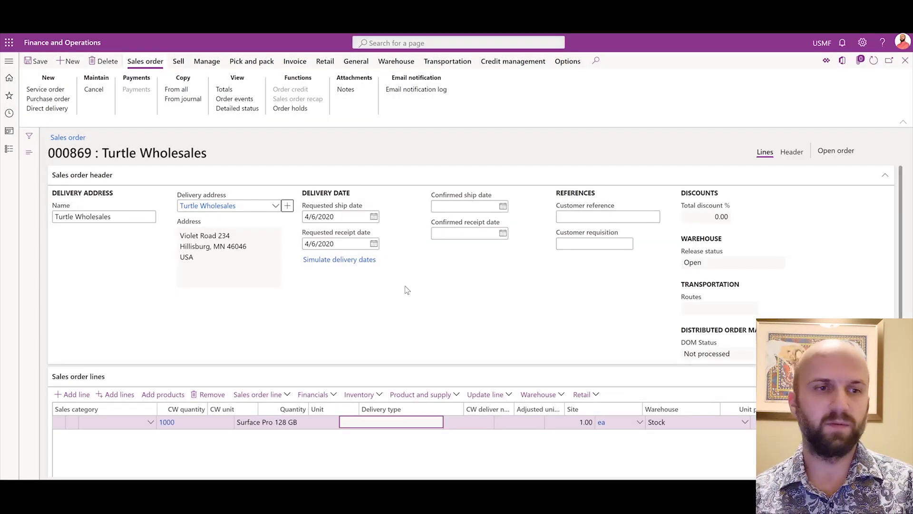
Step: Confirm the Turtle Wholesales sales order without printing the confirmation
left_click(179, 67)
left_click(436, 93)
left_click(846, 467)
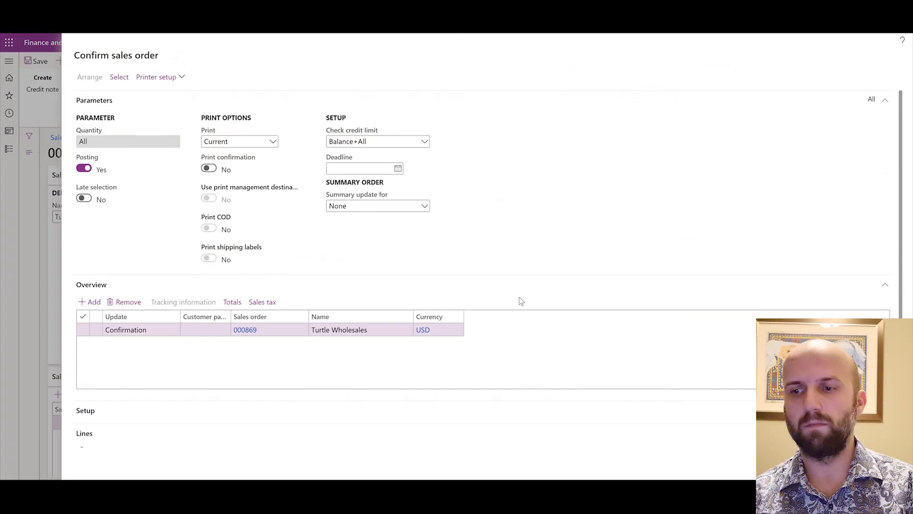
left_click(545, 246)
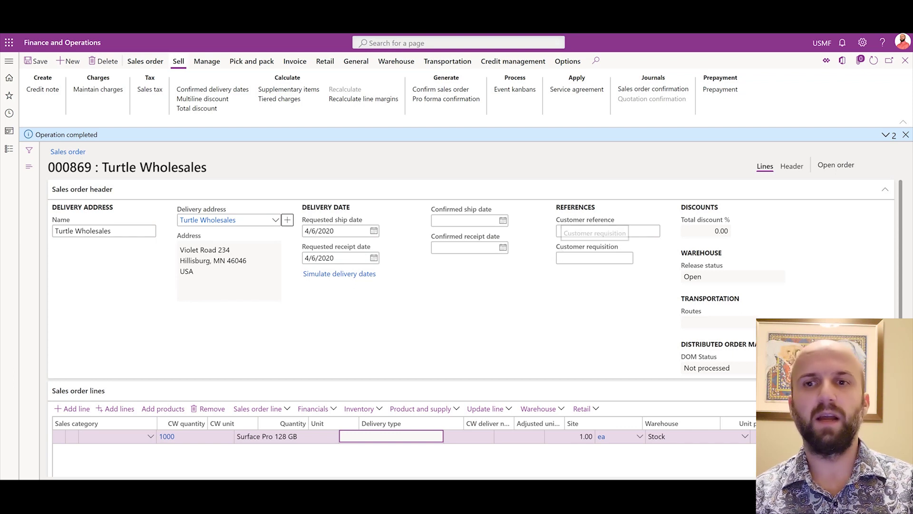
Step: Check the credit management hold list for the confirmed order and return to the sales order
left_click(513, 61)
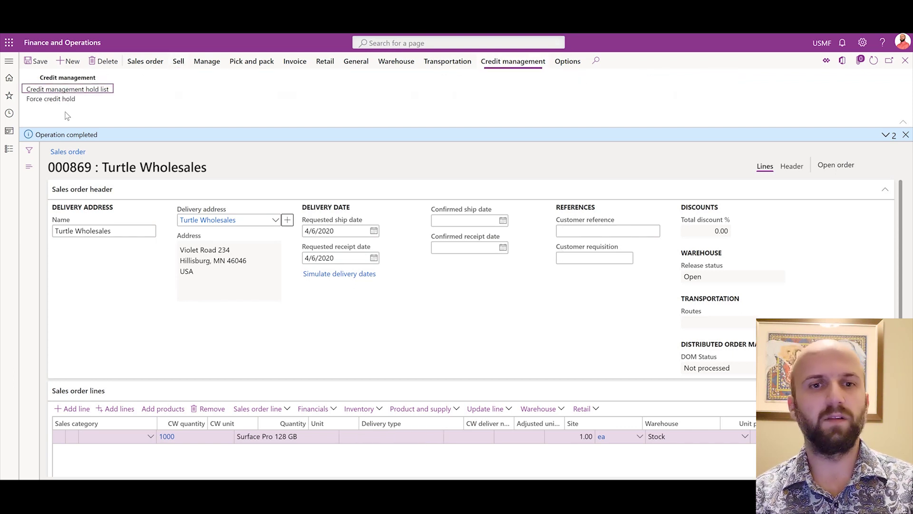
left_click(82, 91)
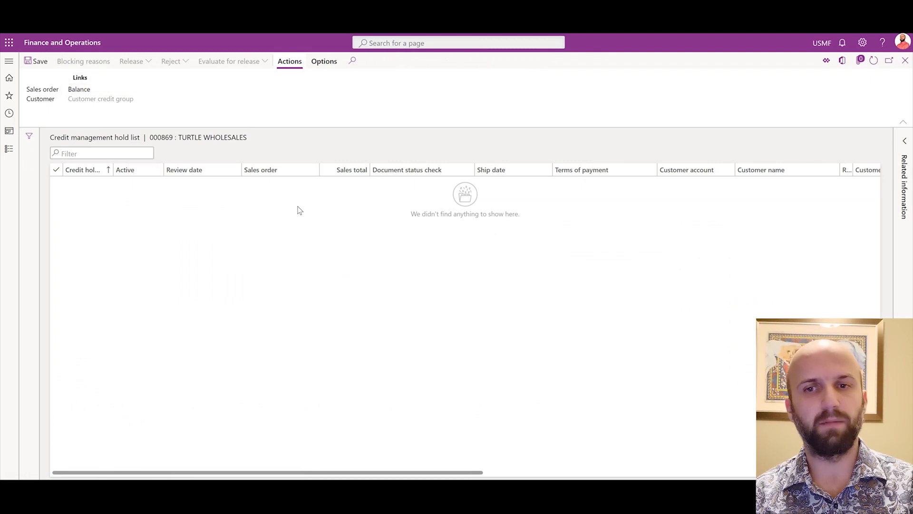
left_click(905, 61)
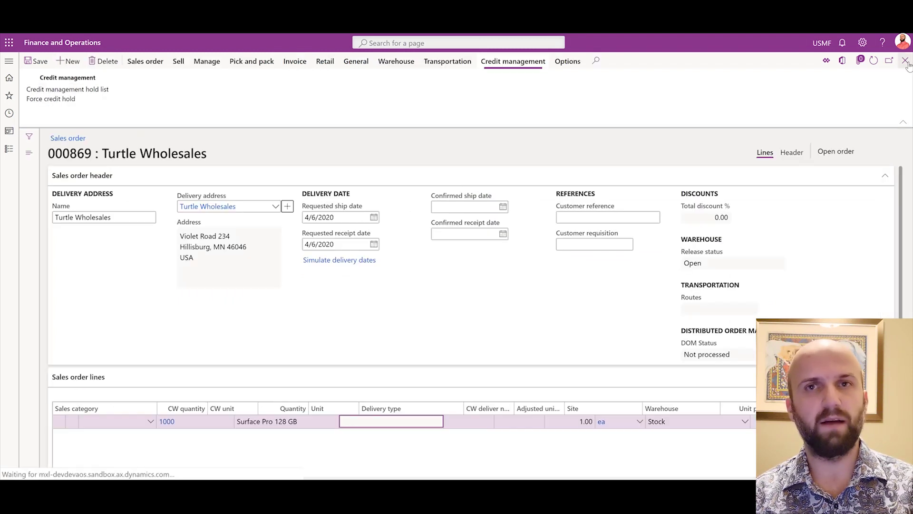
left_click(906, 134)
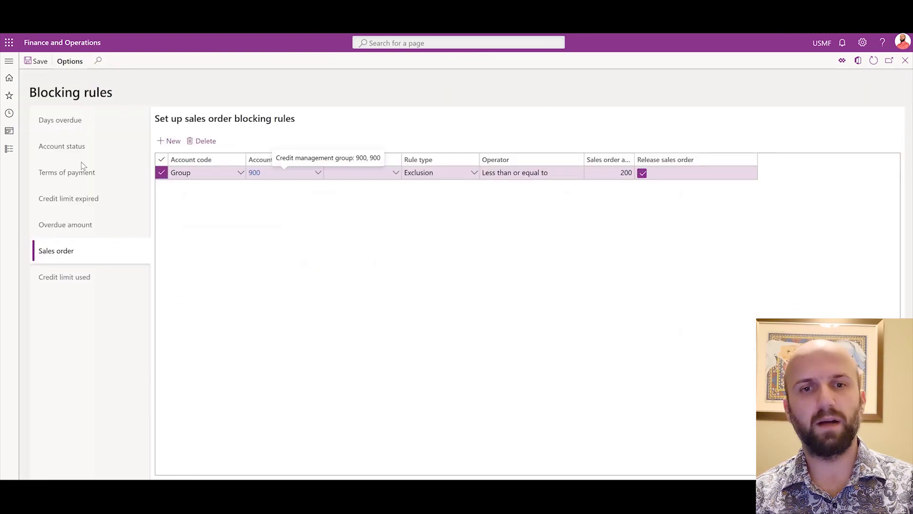
Step: Disable Release sales order on the group 900 exclusion rule and save the blocking rules
left_click(642, 174)
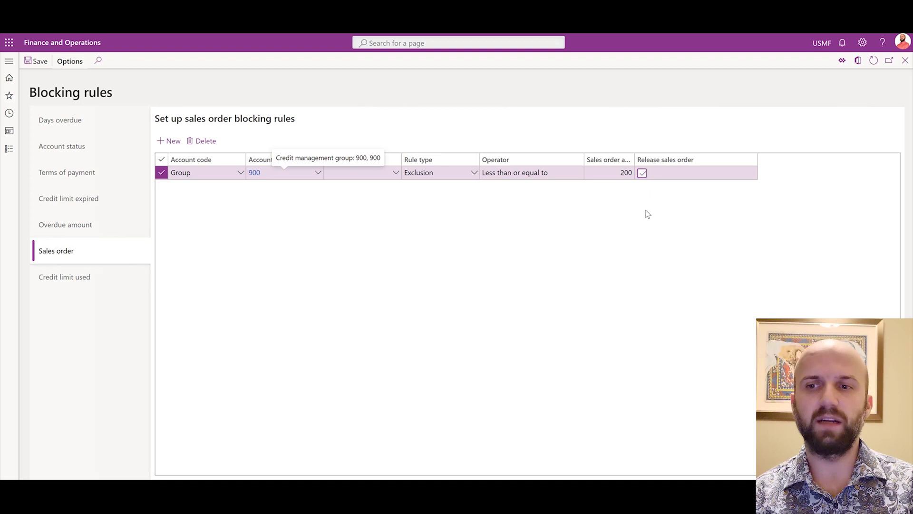
left_click(38, 61)
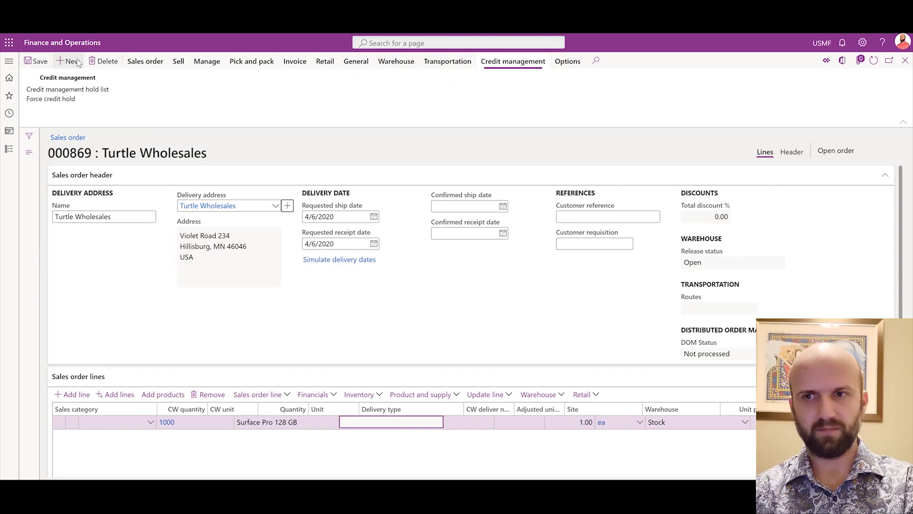
Step: Create another sales order for Turtle Wholesales with one line for item 1000
key("alt+n")
type("us-017")
key("Tab")
key("alt+Return")
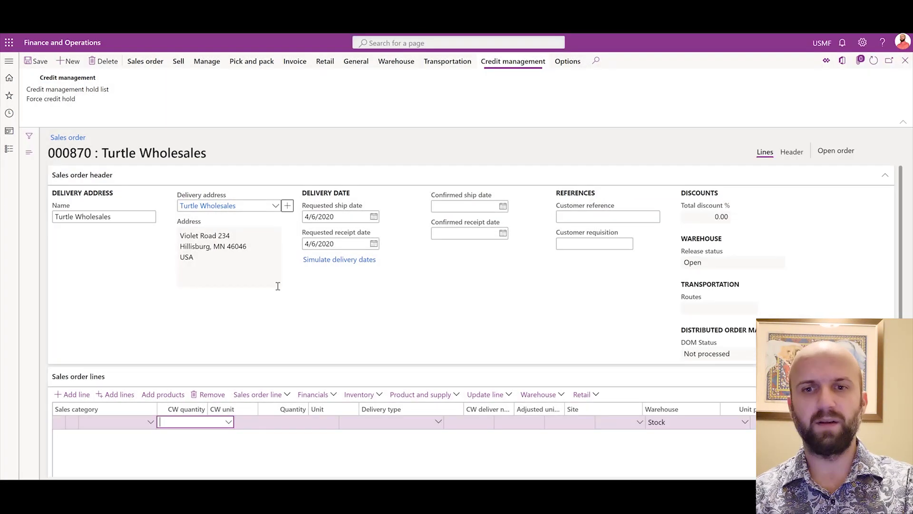
type("1000")
key("Tab")
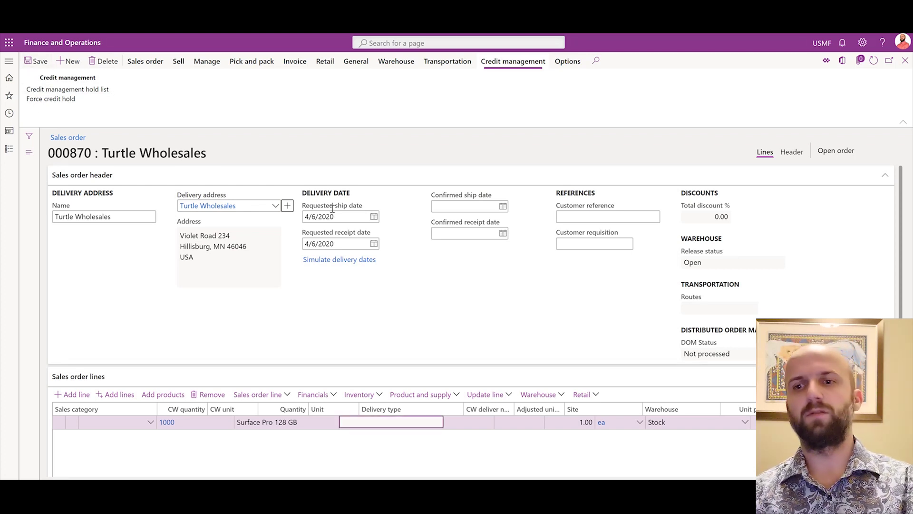
mouse_move(168, 422)
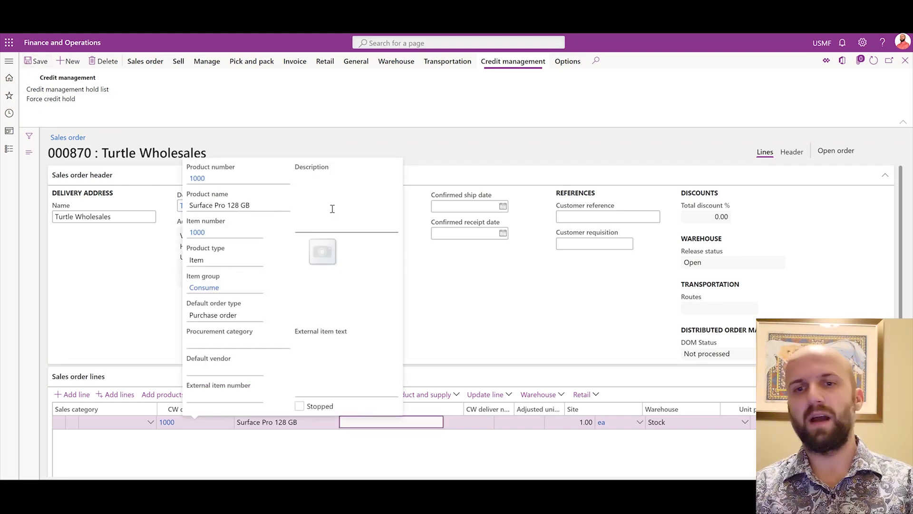
left_click(564, 245)
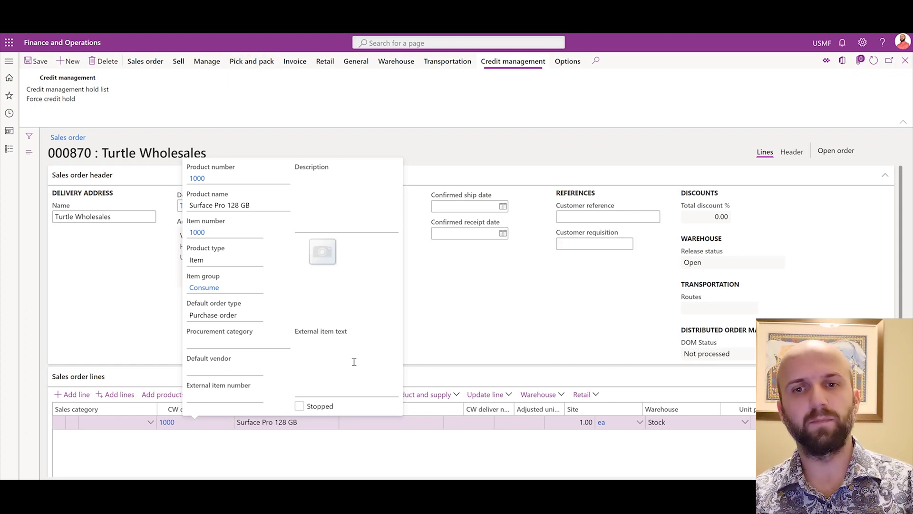
left_click(368, 422)
Step: Confirm the new Turtle Wholesales sales order and post it without printing the confirmation
left_click(207, 60)
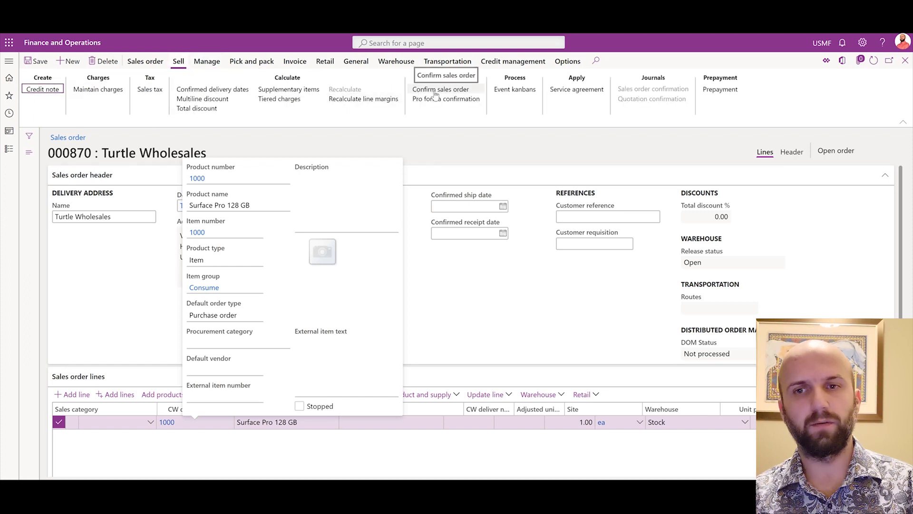
left_click(435, 90)
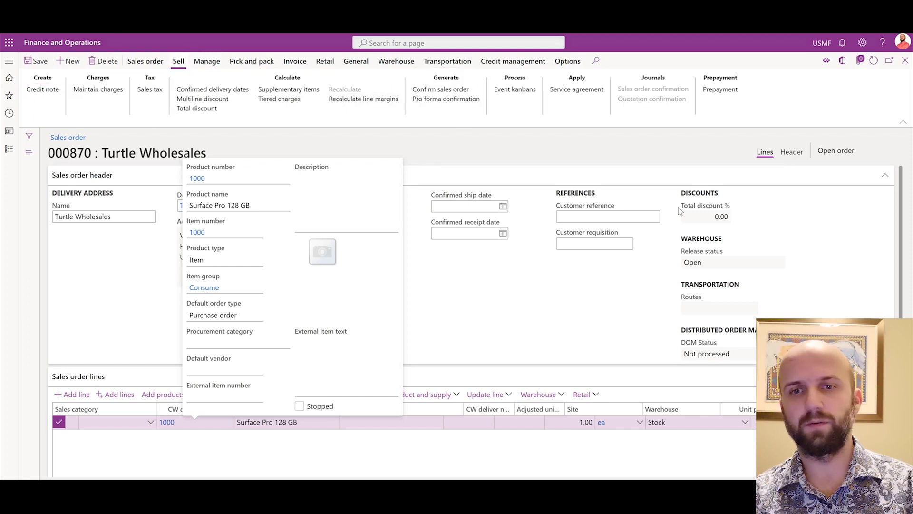
left_click(851, 464)
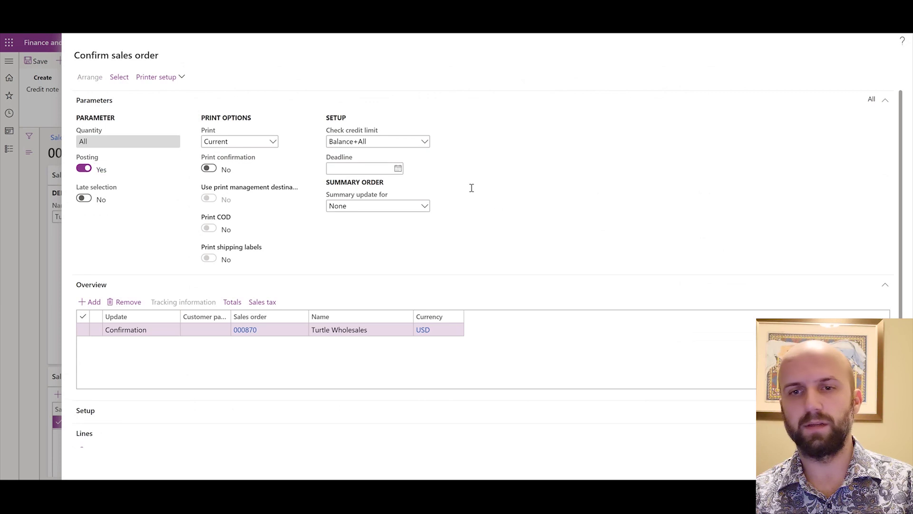
left_click(559, 245)
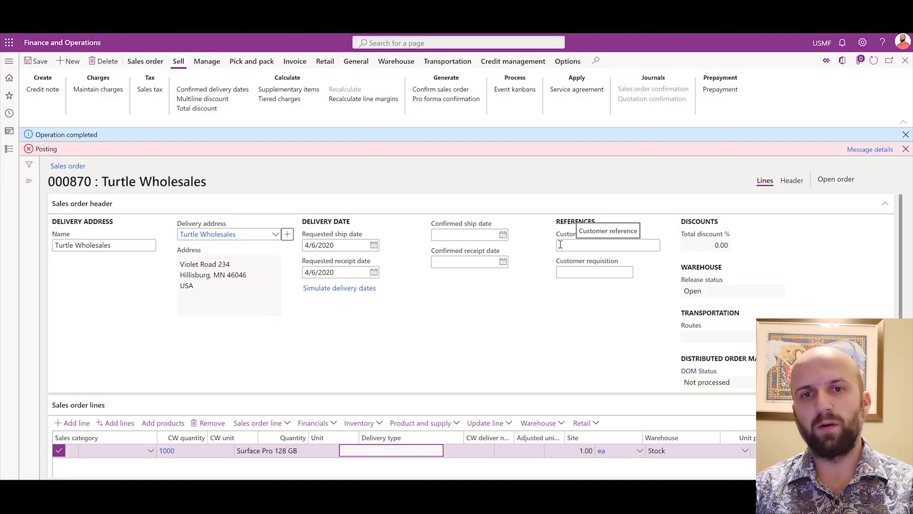
Step: Check the blocking reasons for the order in the credit management hold list and return to the sales order
left_click(490, 61)
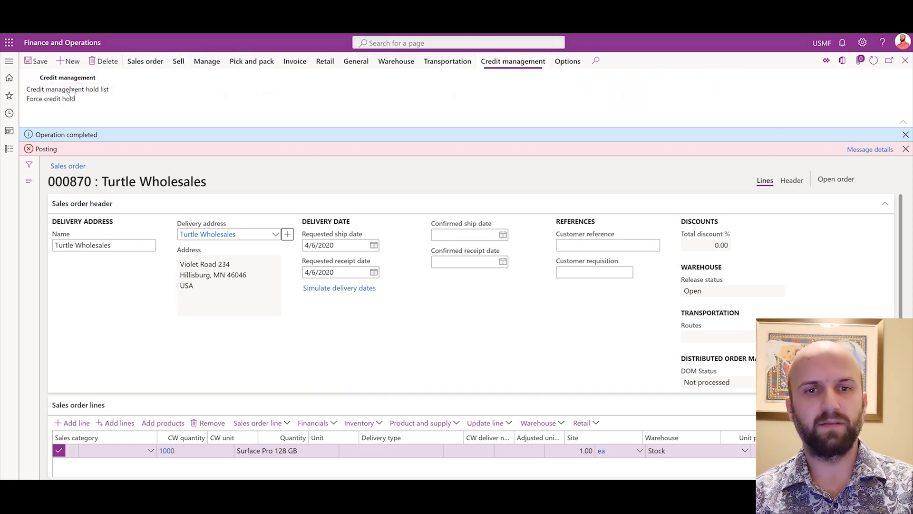
left_click(71, 90)
left_click(89, 62)
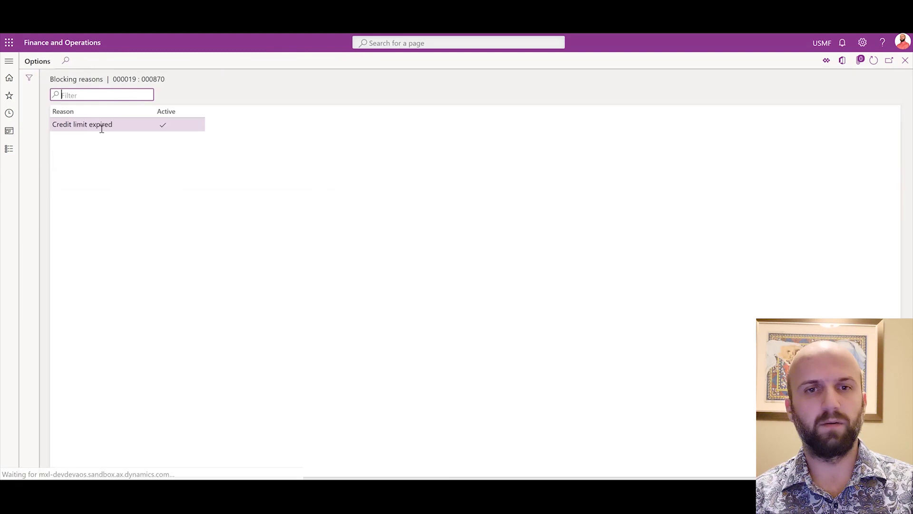
left_click(101, 125)
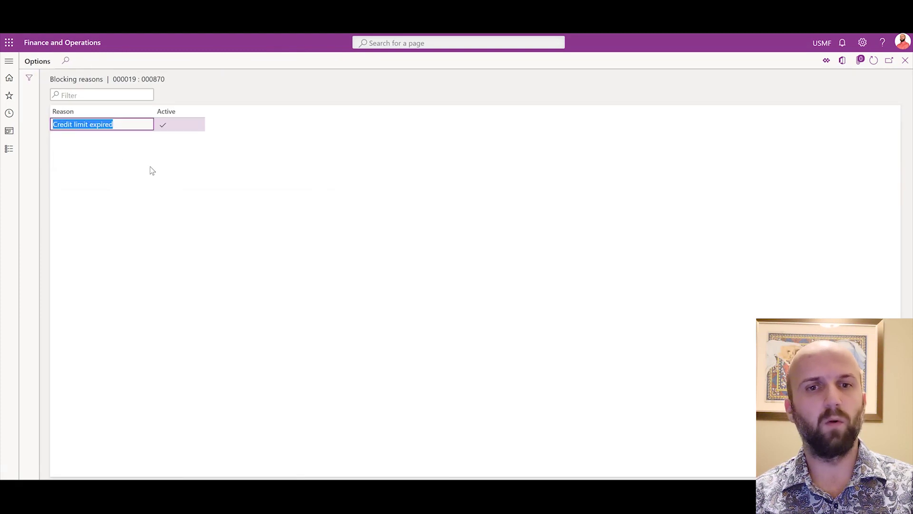
left_click(905, 61)
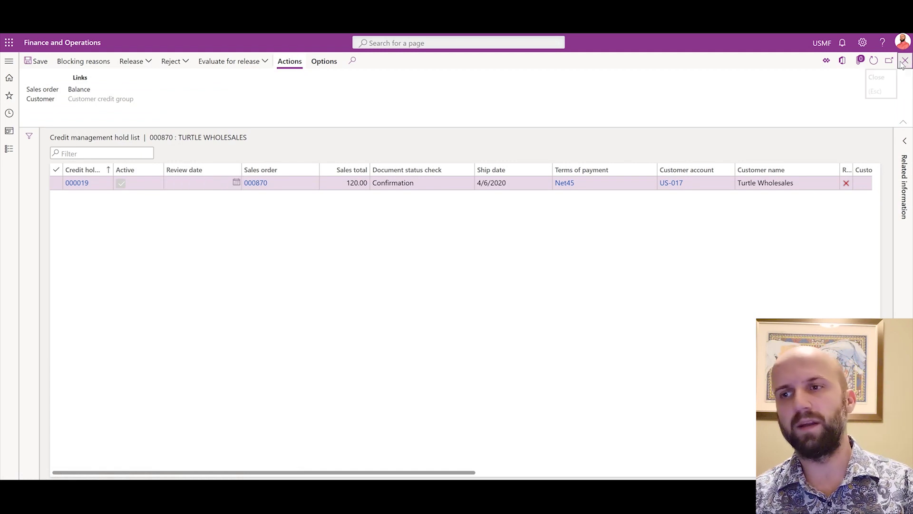
left_click(903, 62)
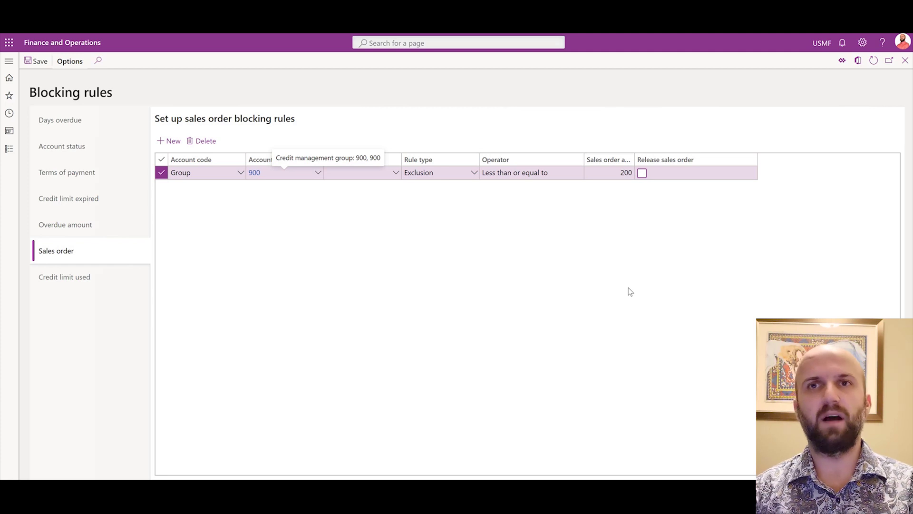
Step: Enable Release sales order on the group 900 exclusion rule and change the rule's sales order amount
left_click(642, 173)
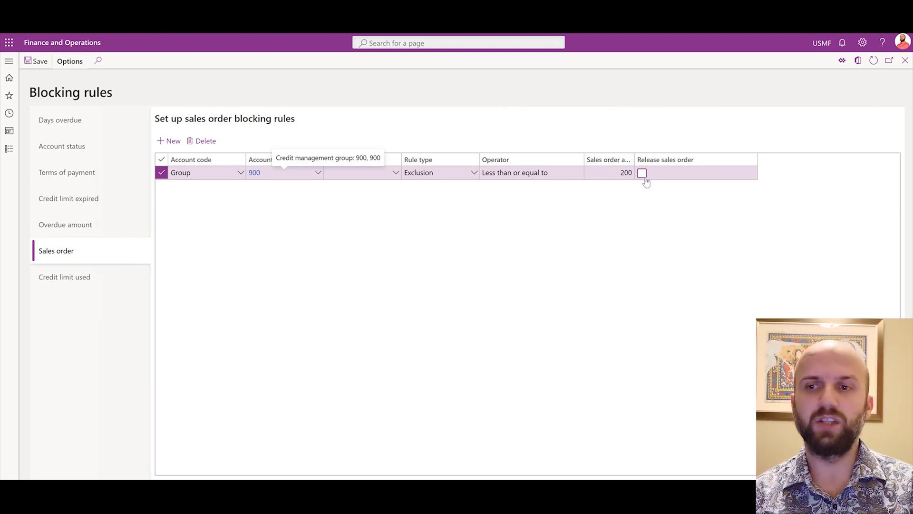
left_click(598, 173)
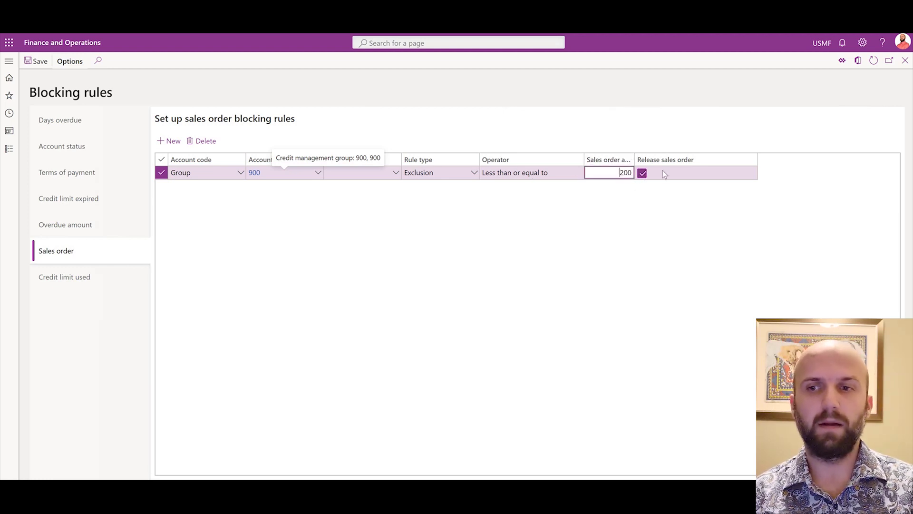
type("1")
left_click(683, 357)
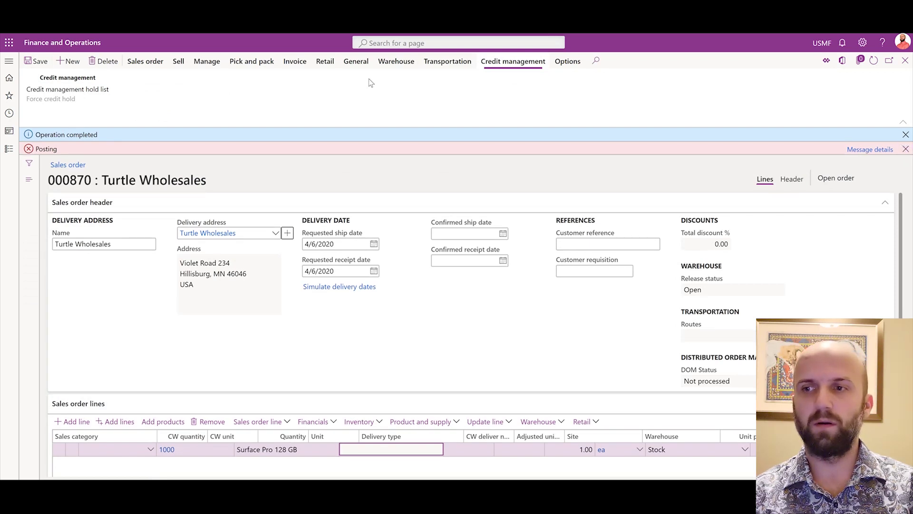
Step: Create a further Turtle Wholesales sales order with one line for item 1000 and confirm it without printing
left_click(68, 62)
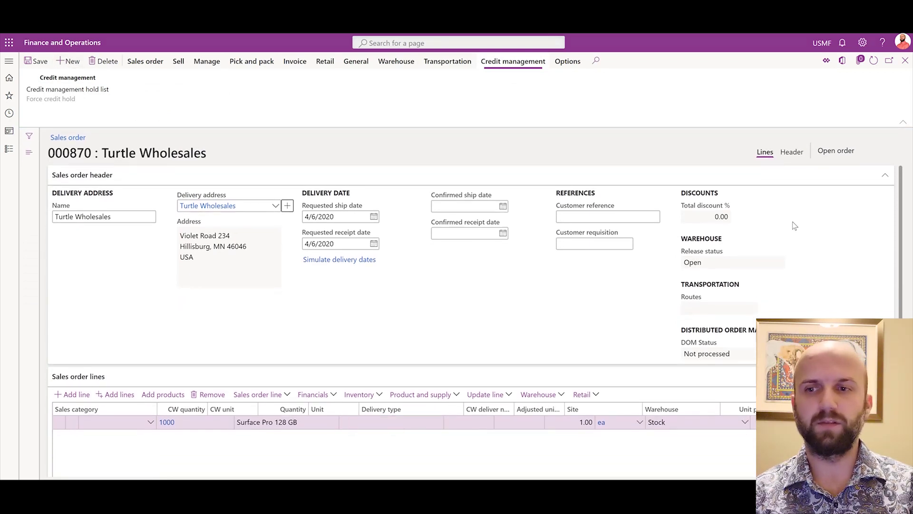
left_click(704, 124)
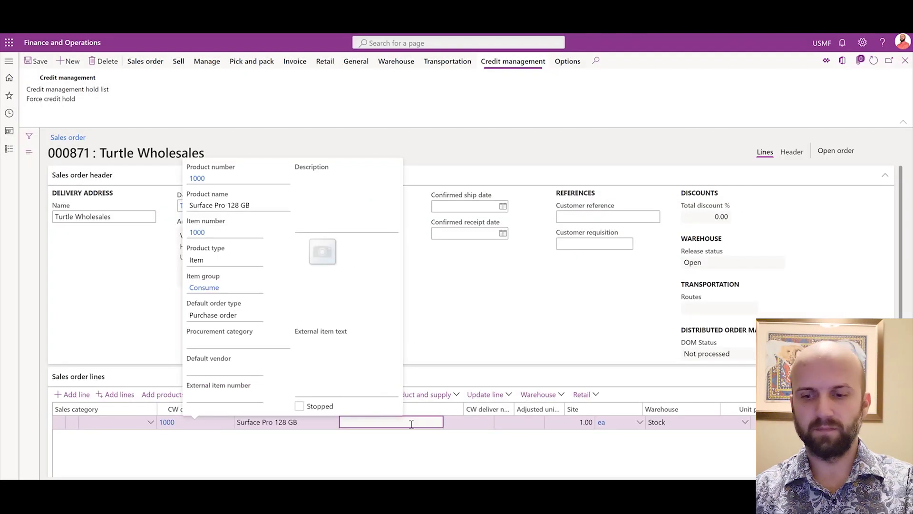
left_click(451, 423)
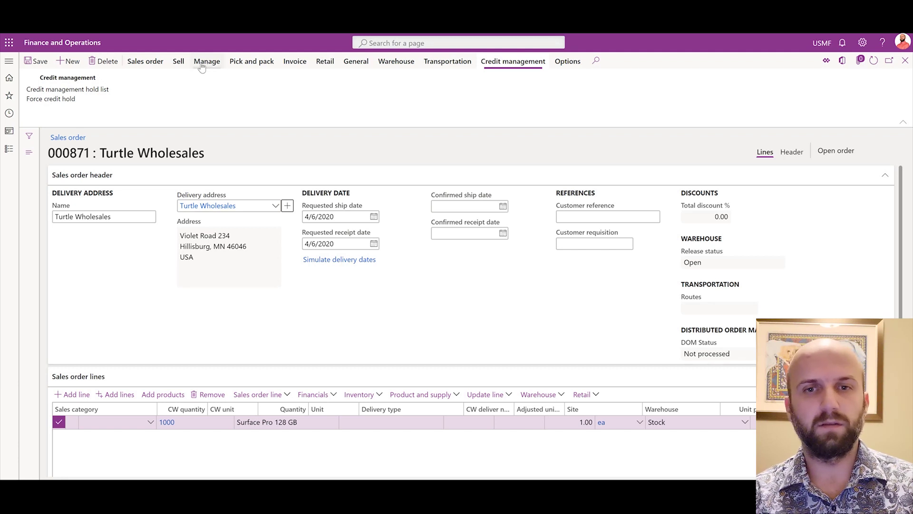
left_click(179, 62)
left_click(441, 89)
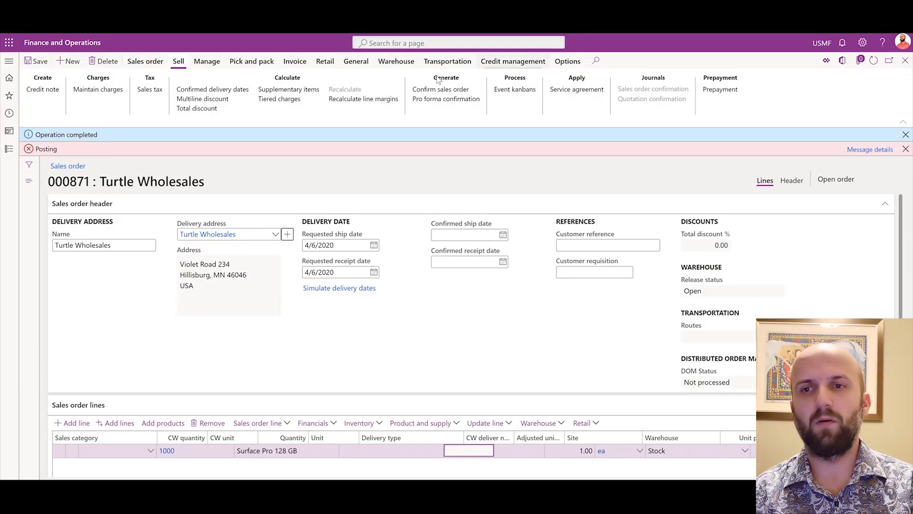
Step: Open the credit management hold list for this order and inspect its blocking reasons
left_click(534, 62)
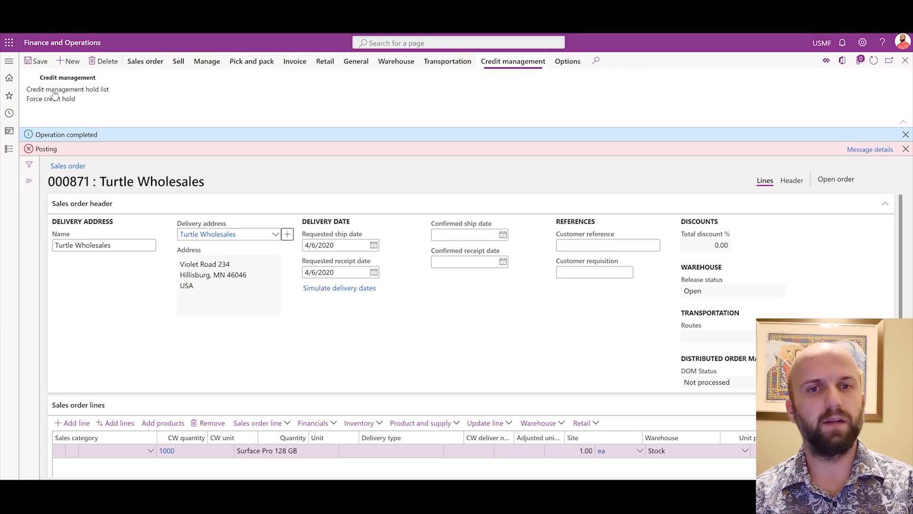
left_click(54, 91)
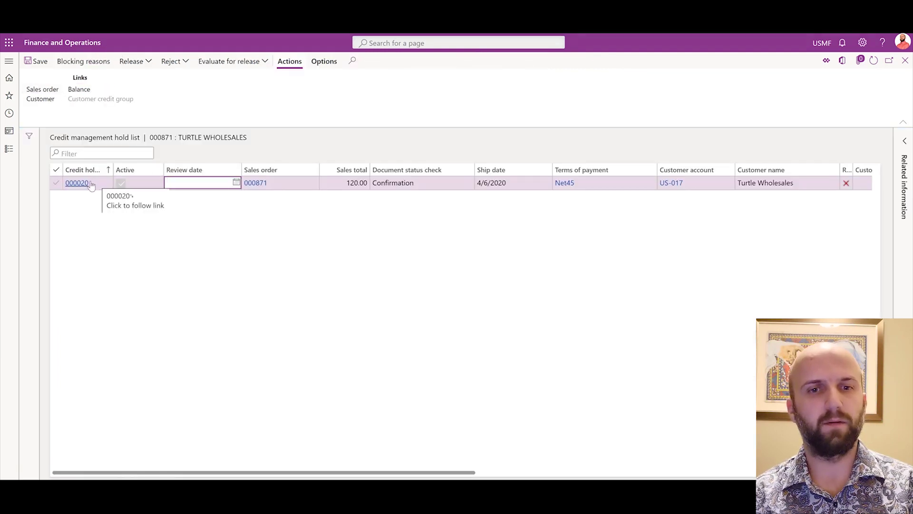
left_click(76, 66)
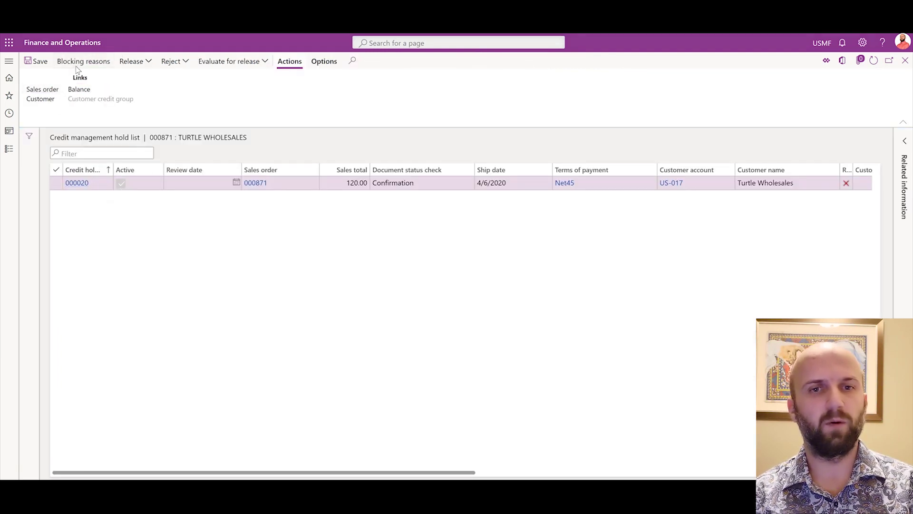
left_click_drag(96, 124, 53, 122)
left_click(905, 60)
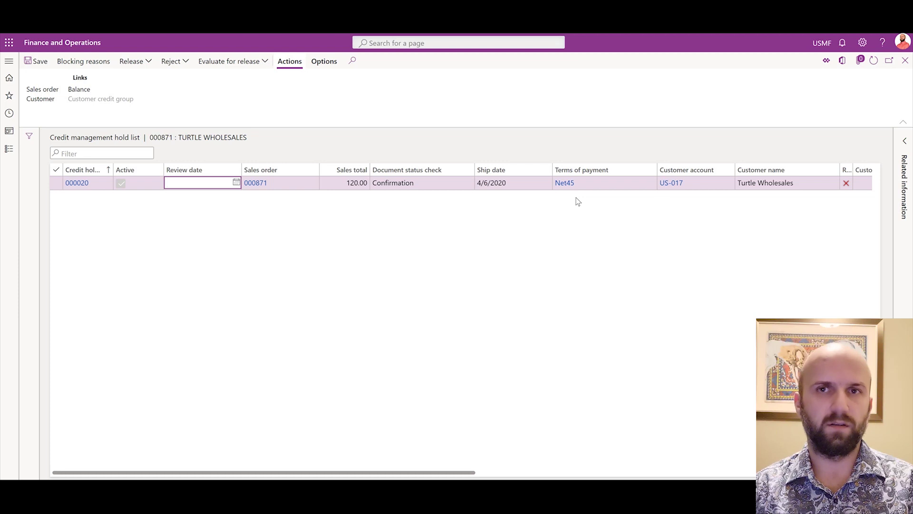
Step: Review the Evaluate for release and Reject options available for the held order
left_click(263, 67)
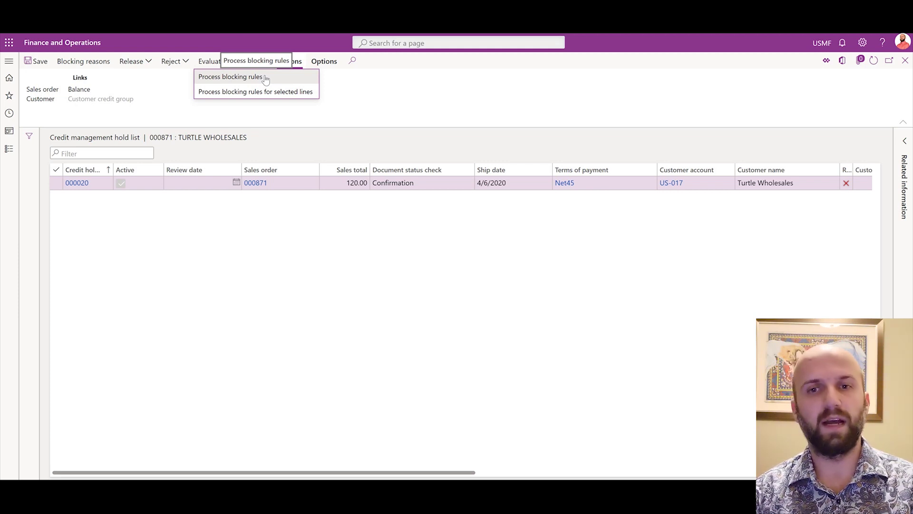
left_click(264, 78)
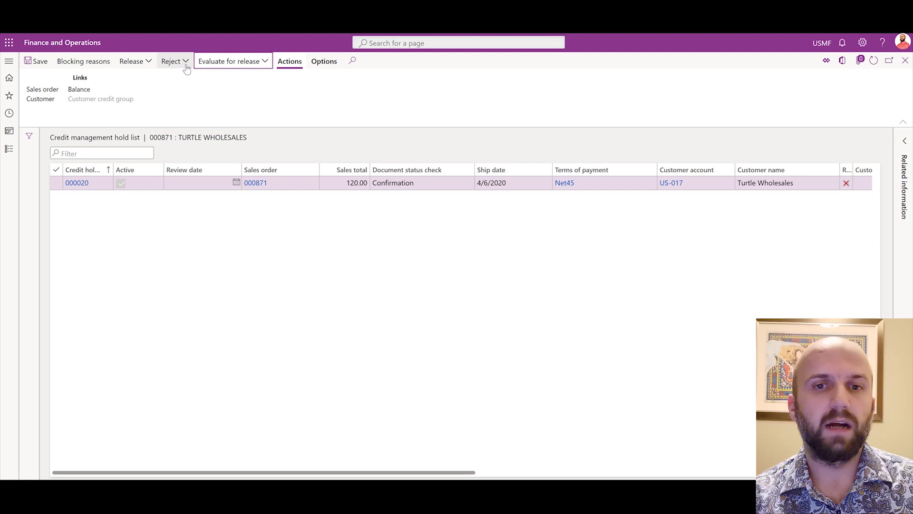
left_click(183, 62)
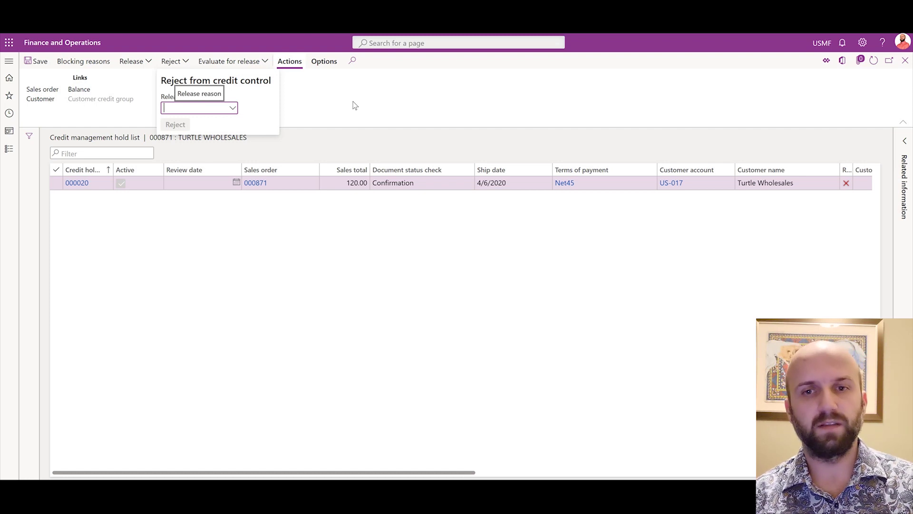
left_click(290, 99)
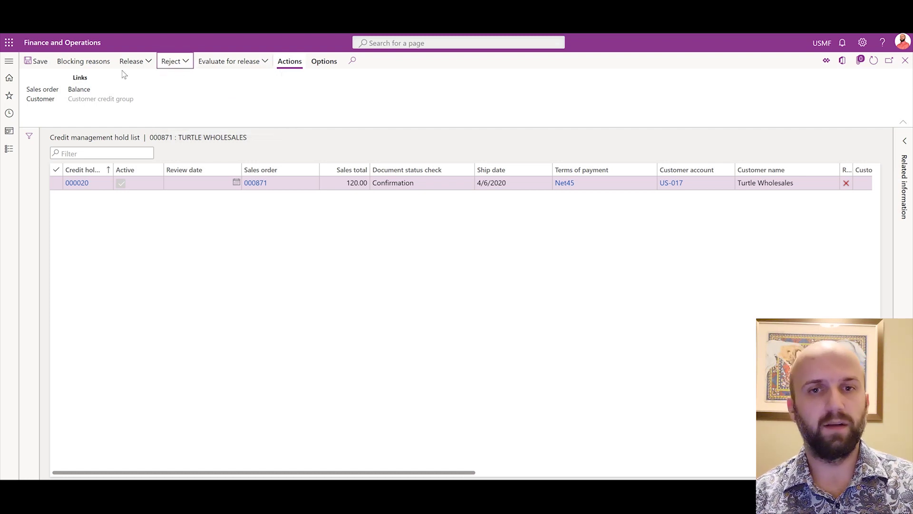
Step: Release the held order from credit control with reason R1 and action With posting, posting the confirmation without printing
left_click(147, 63)
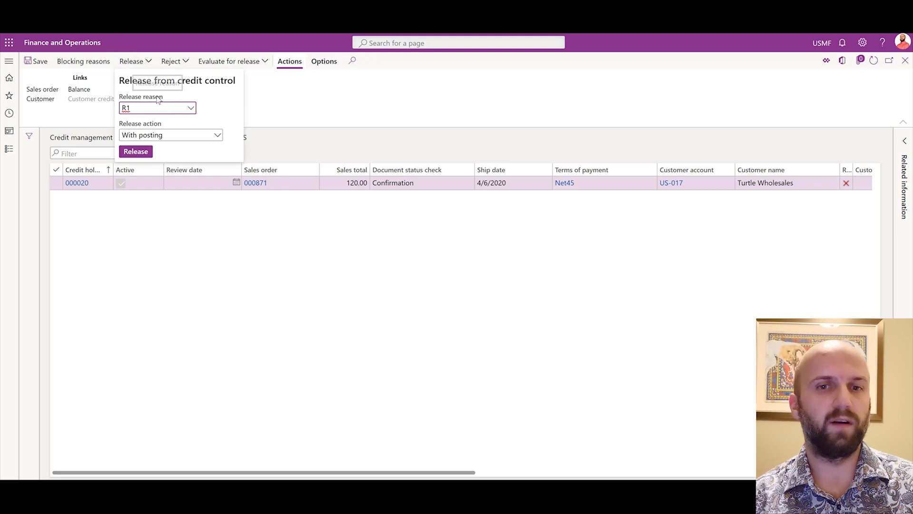
left_click(218, 136)
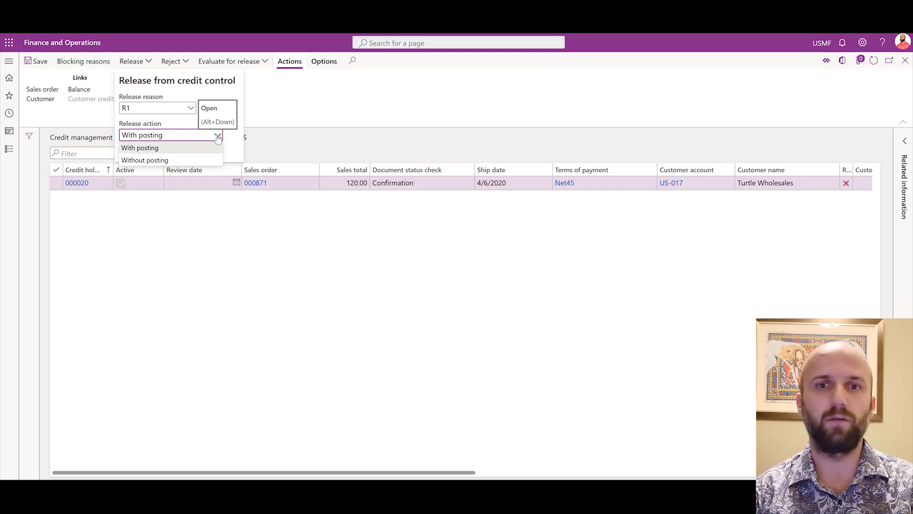
left_click(162, 151)
left_click(141, 153)
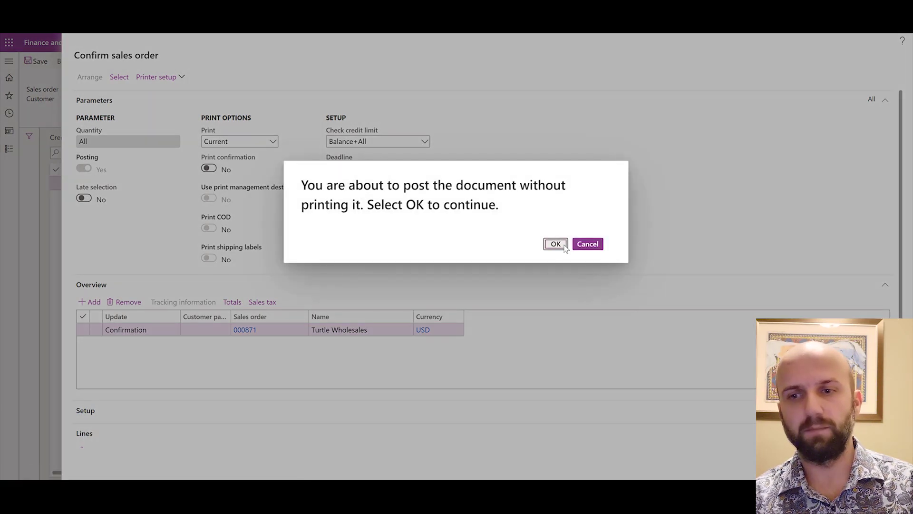
left_click(554, 244)
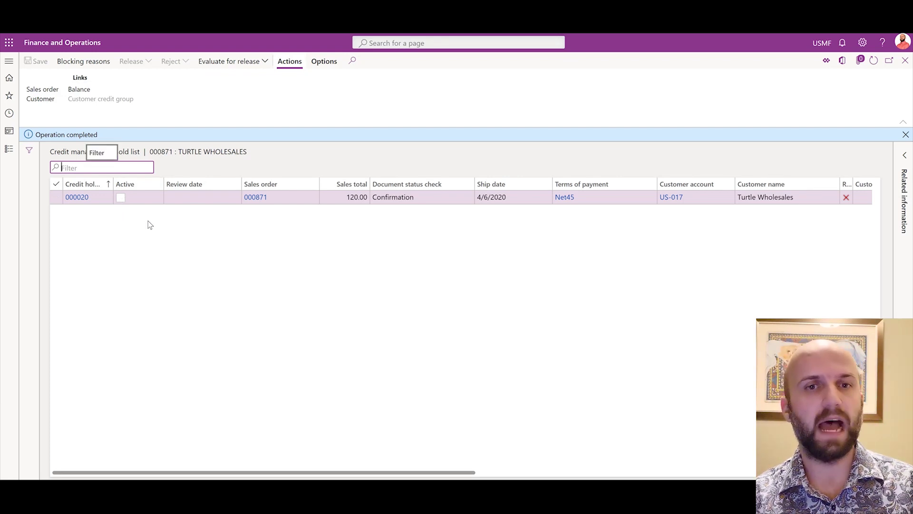
Step: Return to the released sales order and dismiss its posting and completion messages
left_click(905, 67)
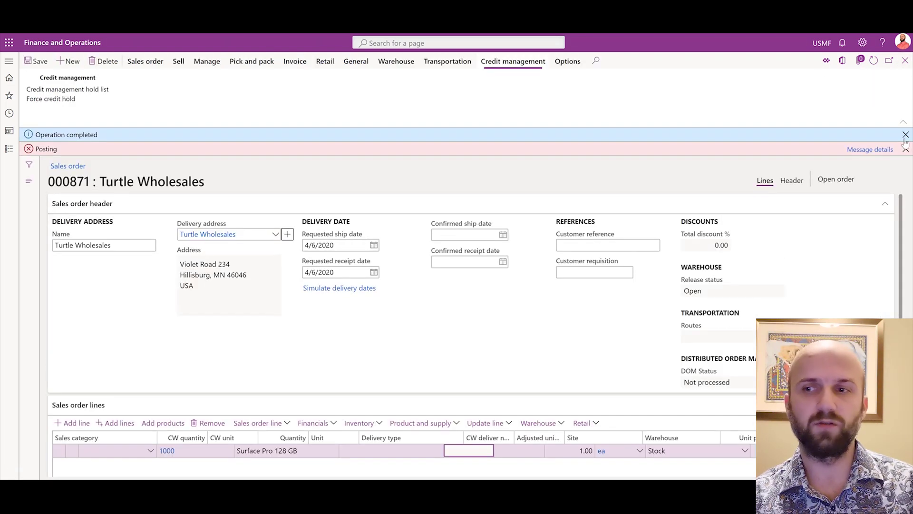
left_click(905, 148)
left_click(905, 135)
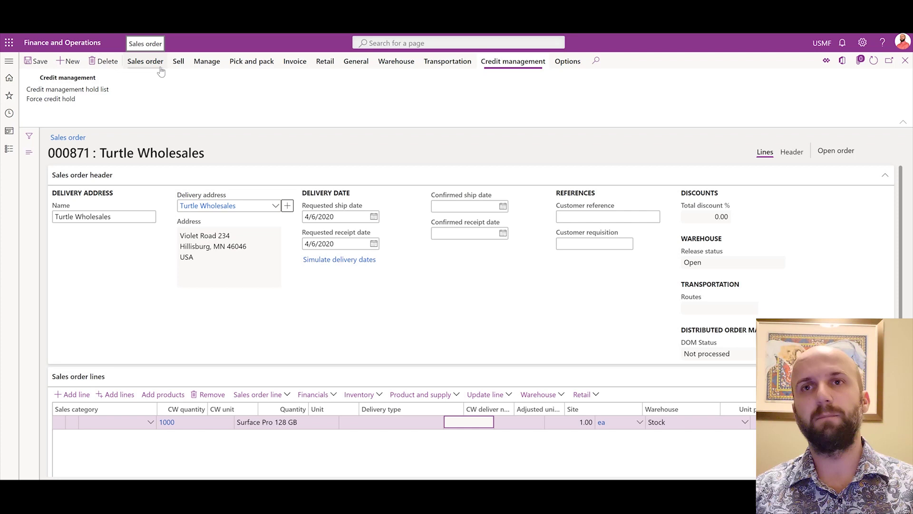
Step: Confirm the released Turtle Wholesales sales order again without printing the confirmation
left_click(145, 61)
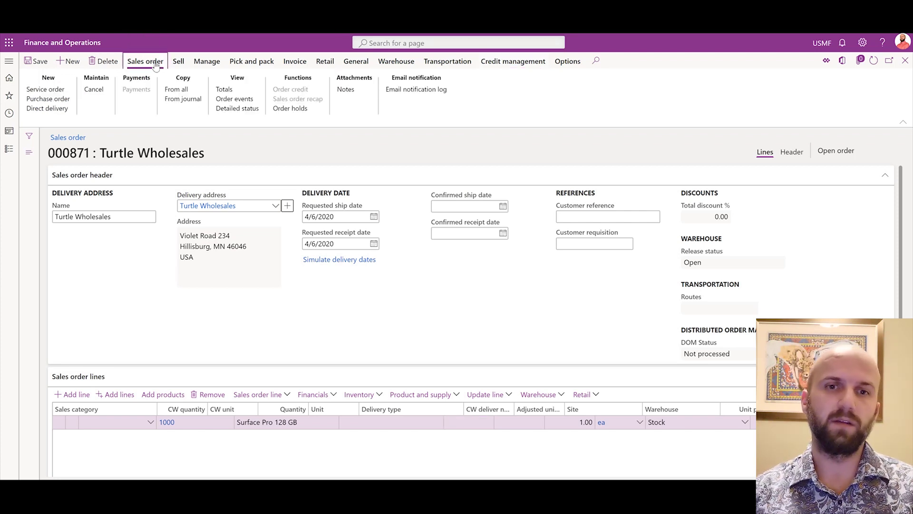
left_click(178, 61)
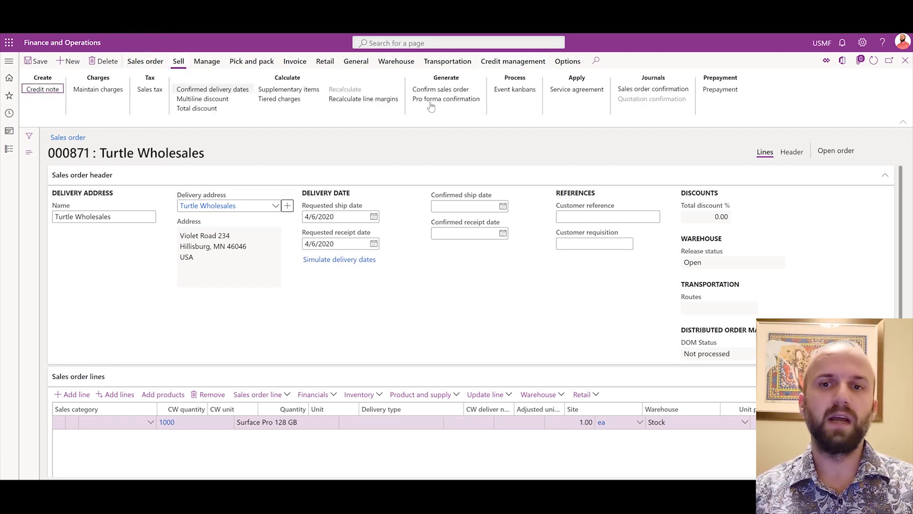
left_click(443, 89)
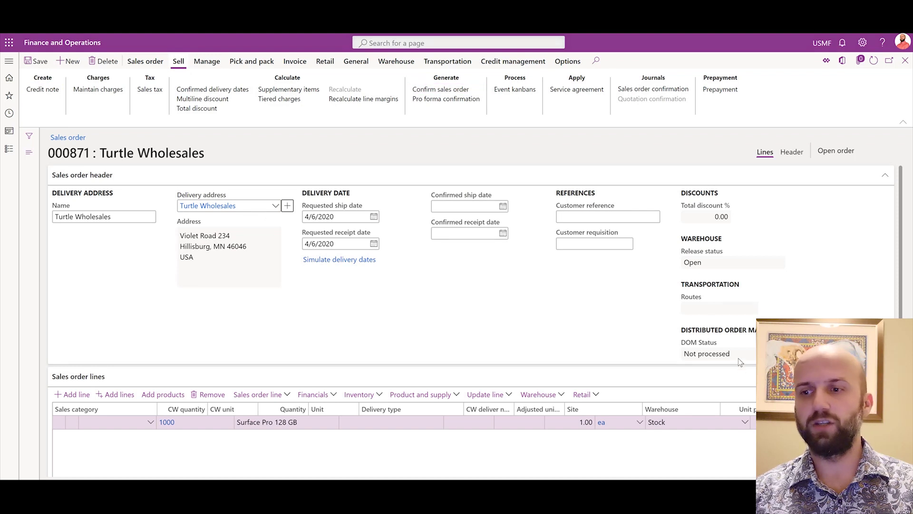
left_click(848, 464)
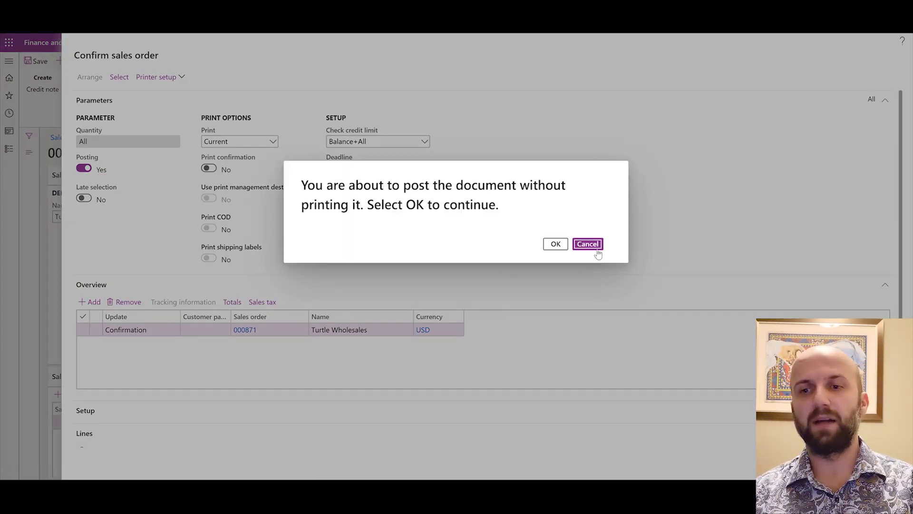
left_click(564, 249)
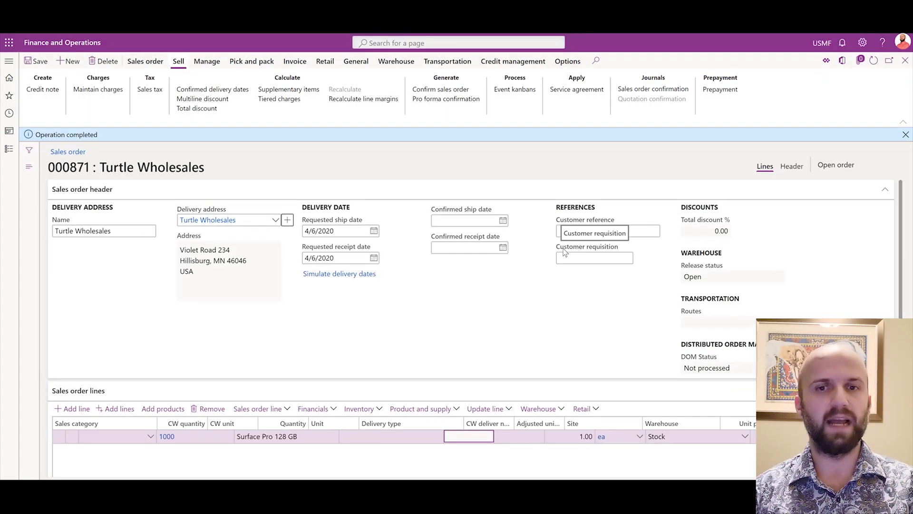
Step: Review the confirmation journal and the credit management hold list for the Turtle Wholesales order, then return to the order
left_click(648, 89)
left_click(905, 61)
left_click(513, 60)
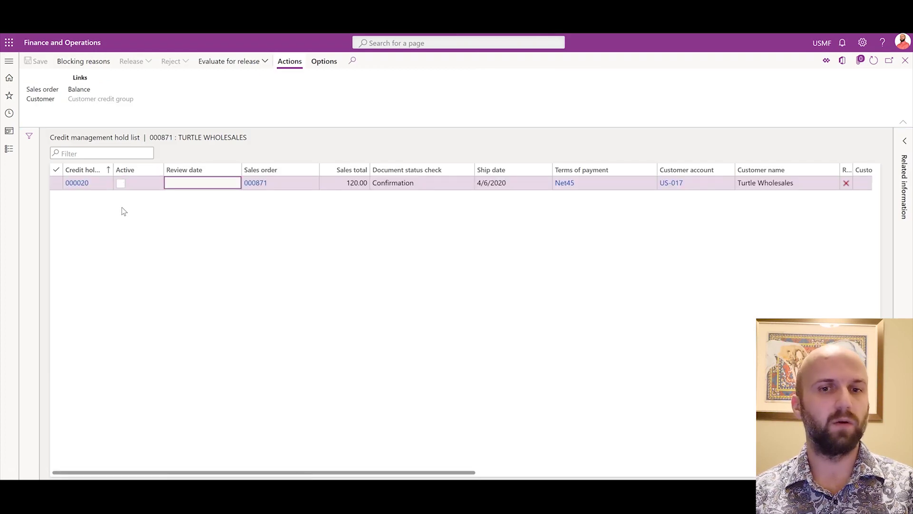
left_click(906, 61)
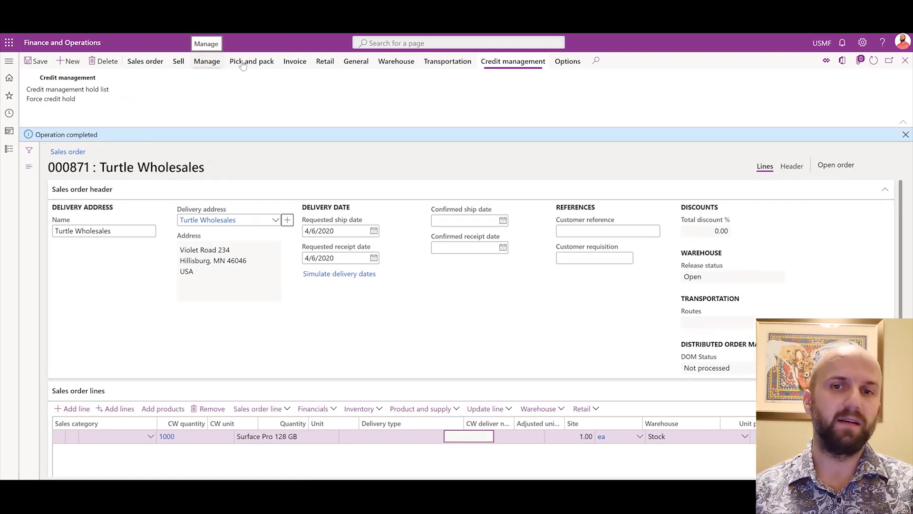
Step: Post the picking list for the Turtle Wholesales sales order with quantity All, without printing it
left_click(244, 64)
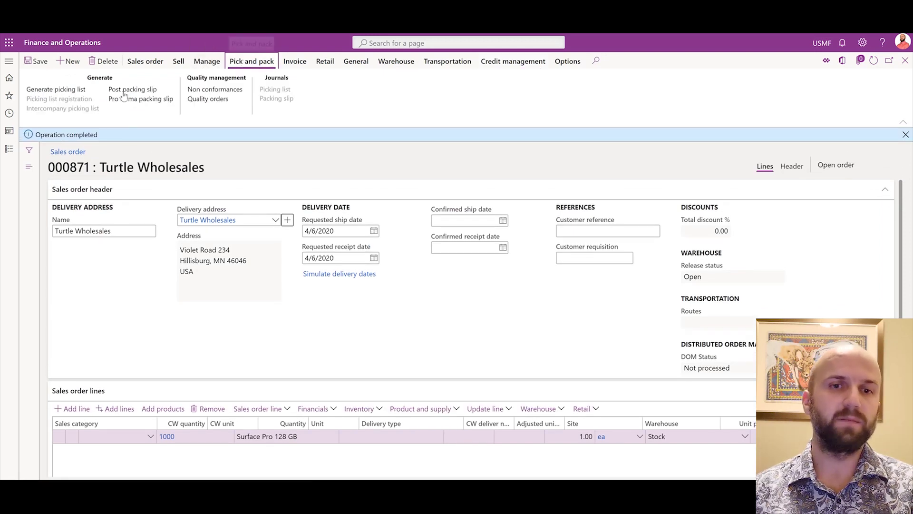
left_click(97, 93)
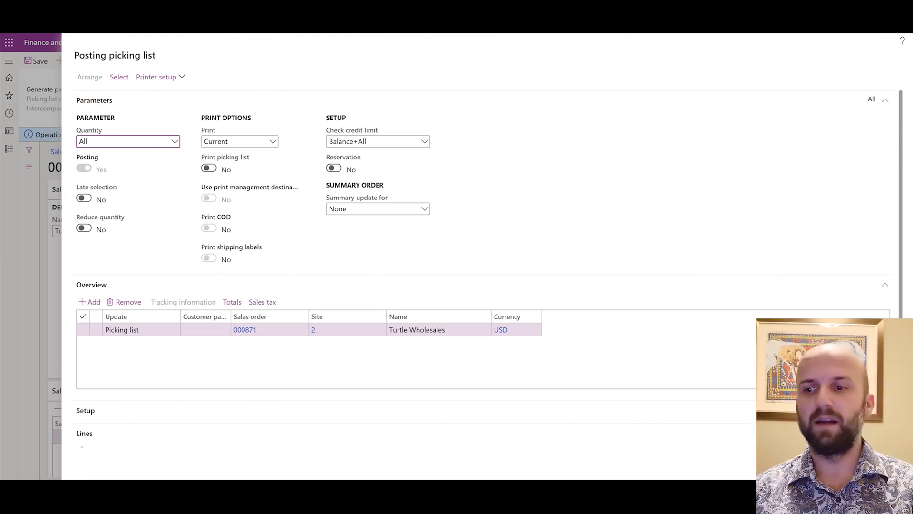
left_click(847, 464)
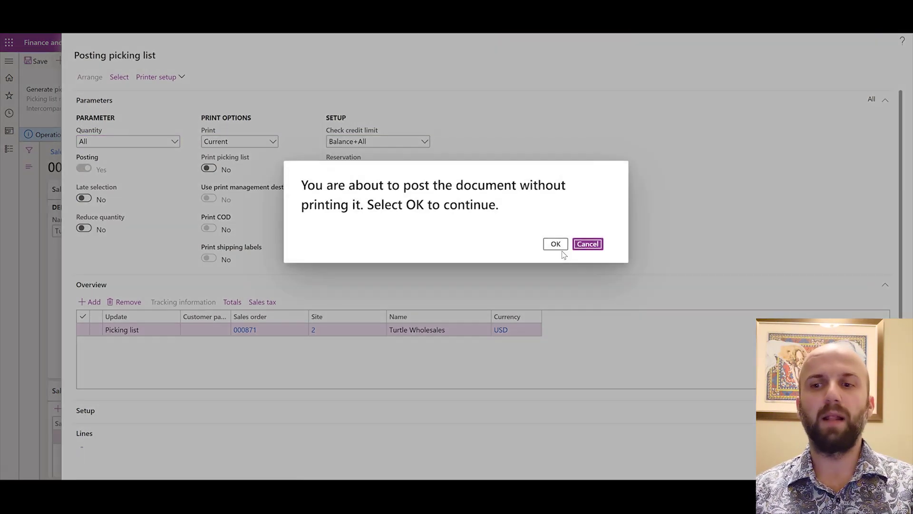
left_click(561, 249)
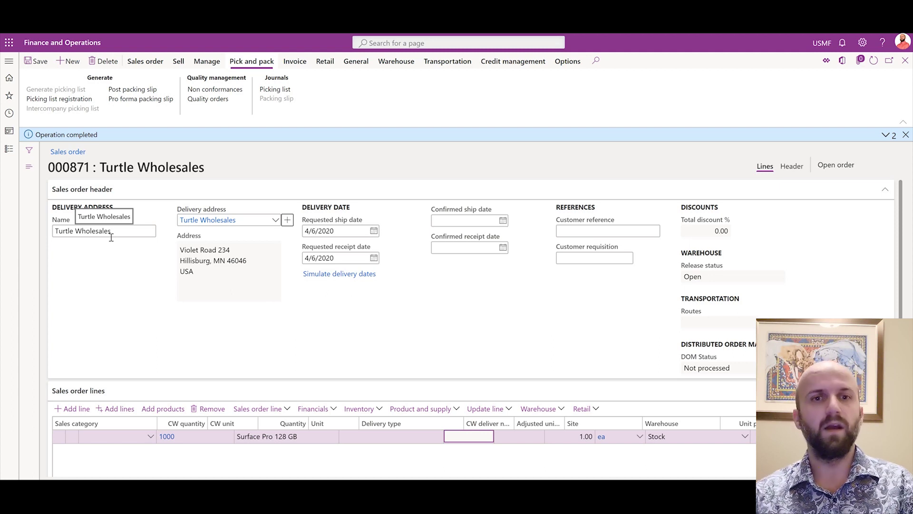
Step: Open the Rank payment terms setup page in the Credit and collections module
left_click(9, 62)
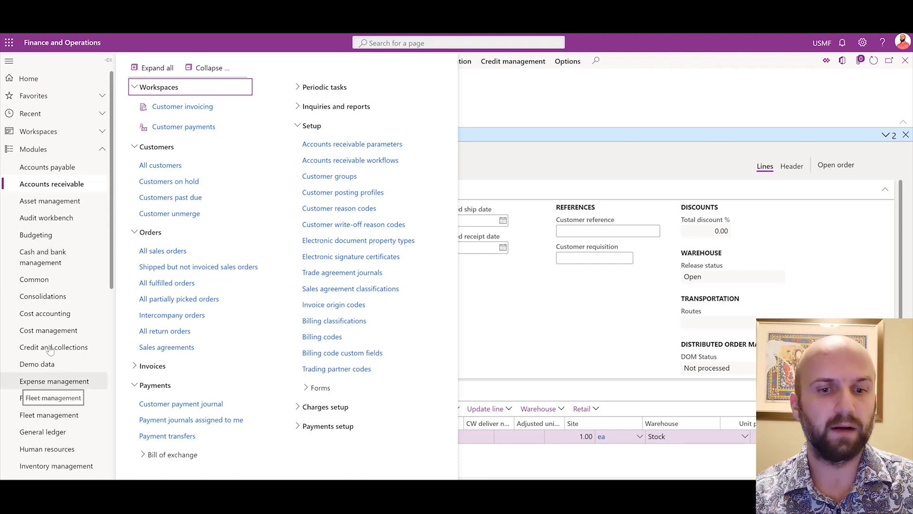
scroll(50, 361, "down", 7)
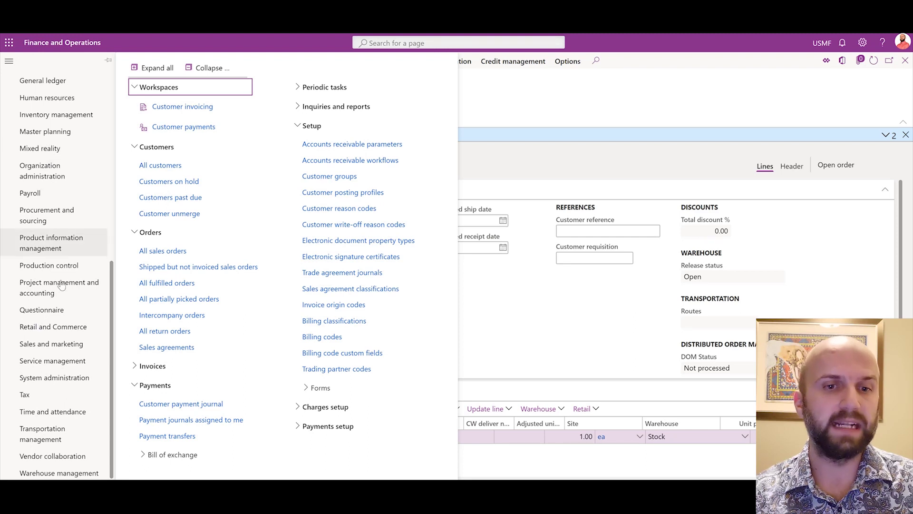
scroll(57, 266, "up", 7)
left_click(53, 293)
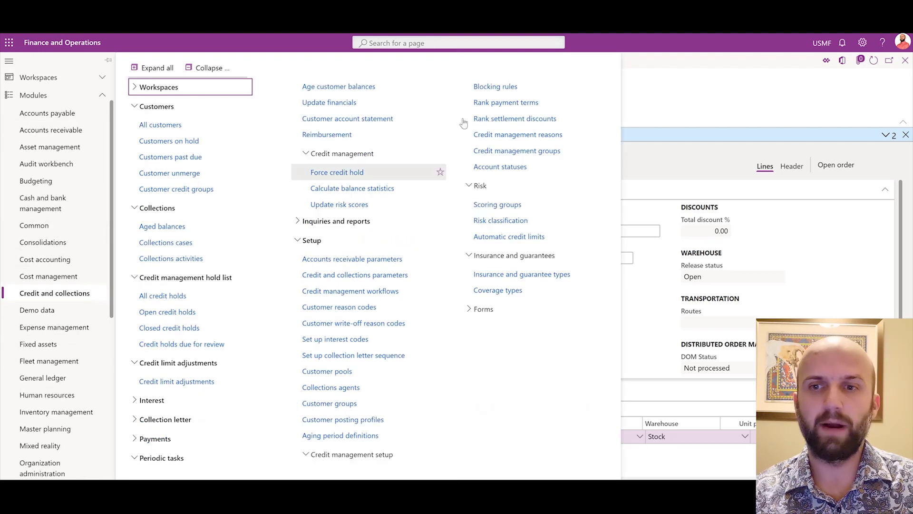
left_click(497, 103)
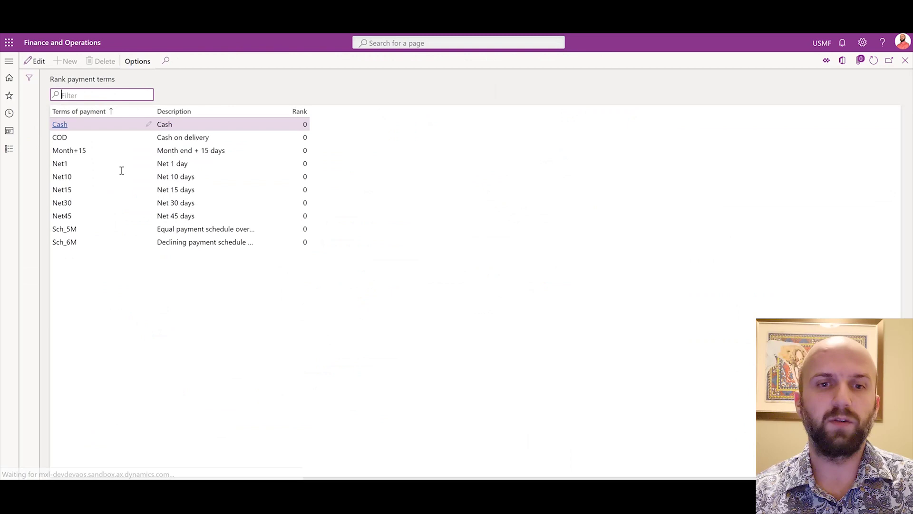
Step: Set the rank of the Cash payment term to 10 and try to save the record
left_click(33, 60)
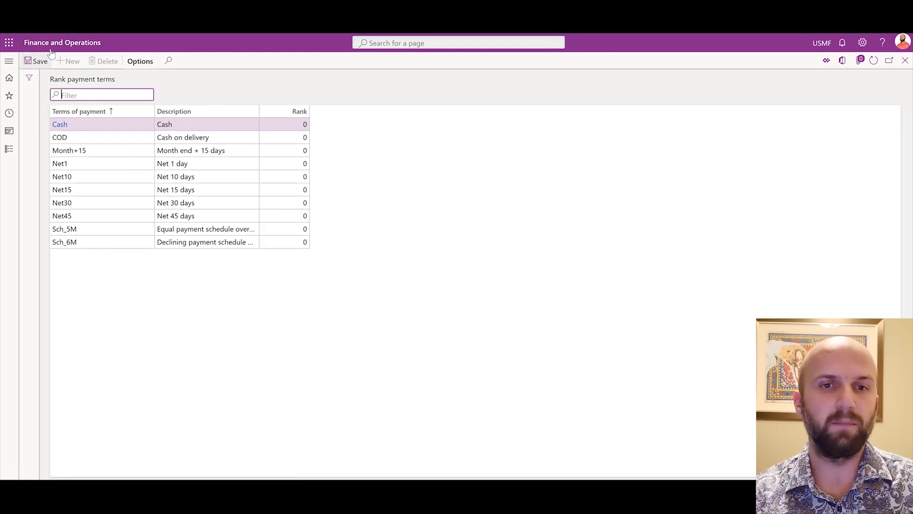
left_click(272, 125)
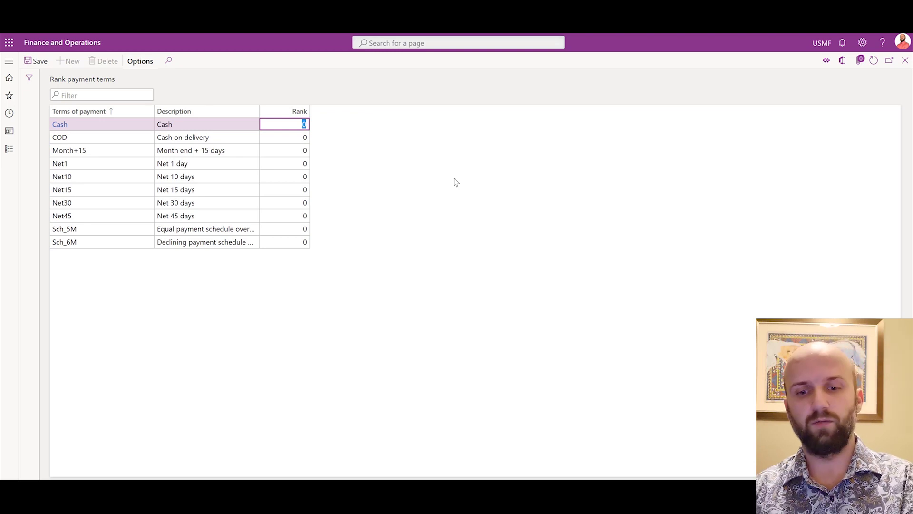
type("10")
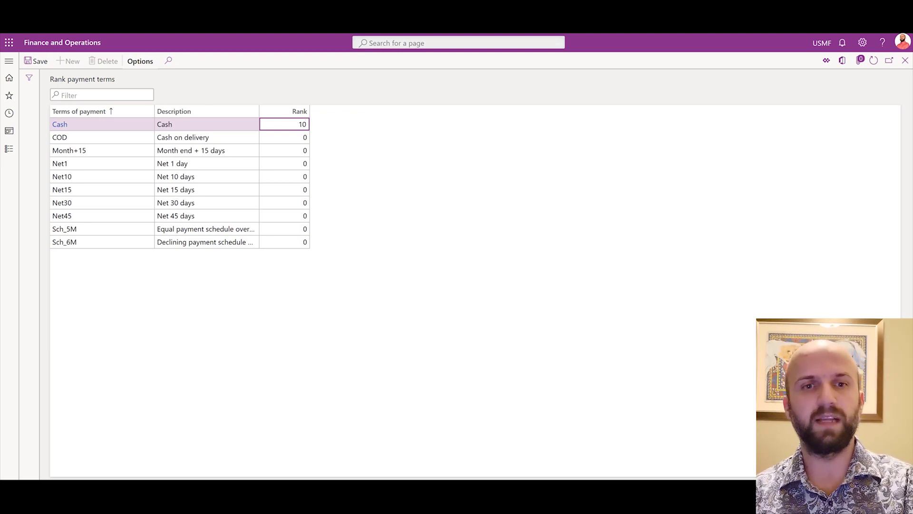
left_click(39, 63)
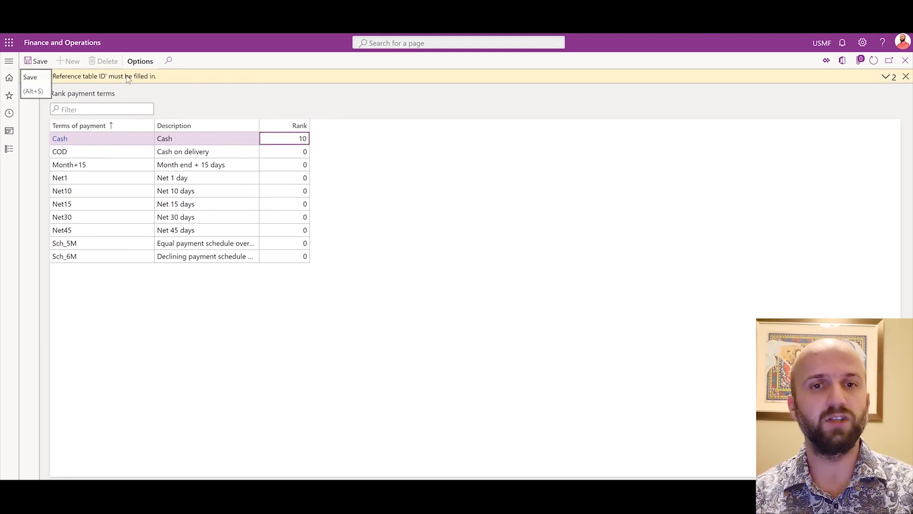